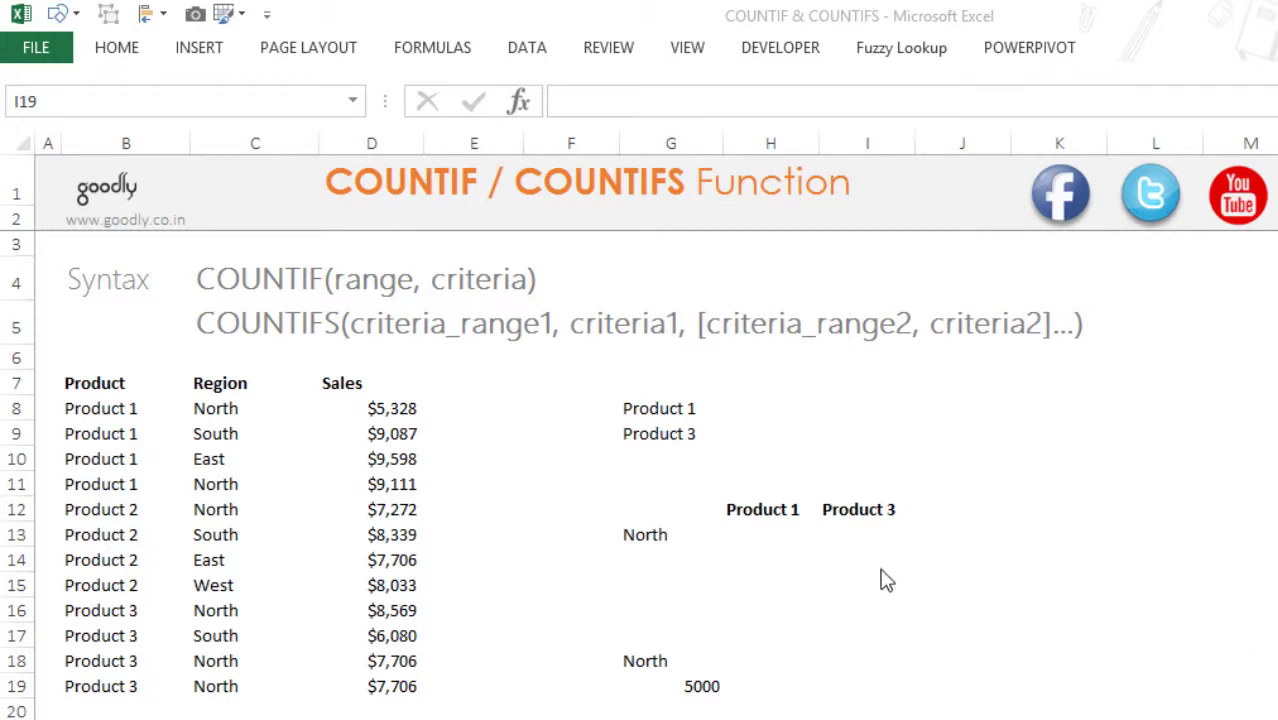
Start a COUNTIF formula in H8 over the product range B8:B19.
click(736, 432)
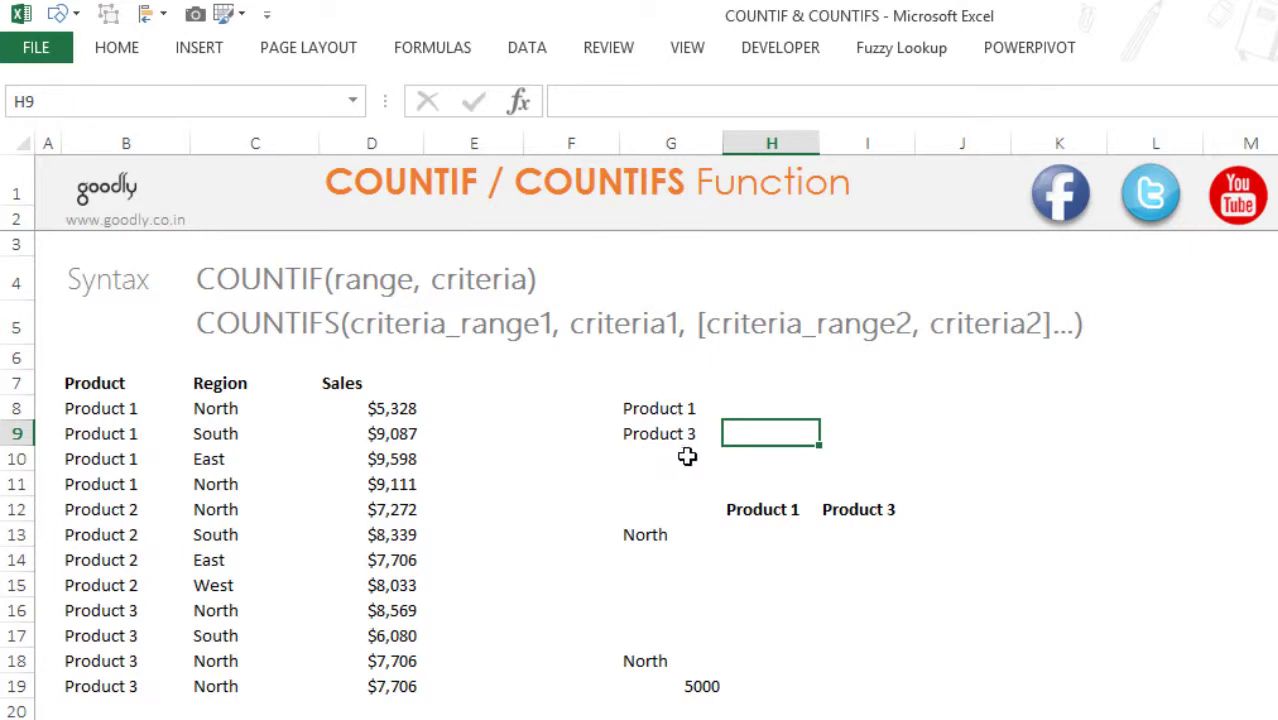
click(795, 410)
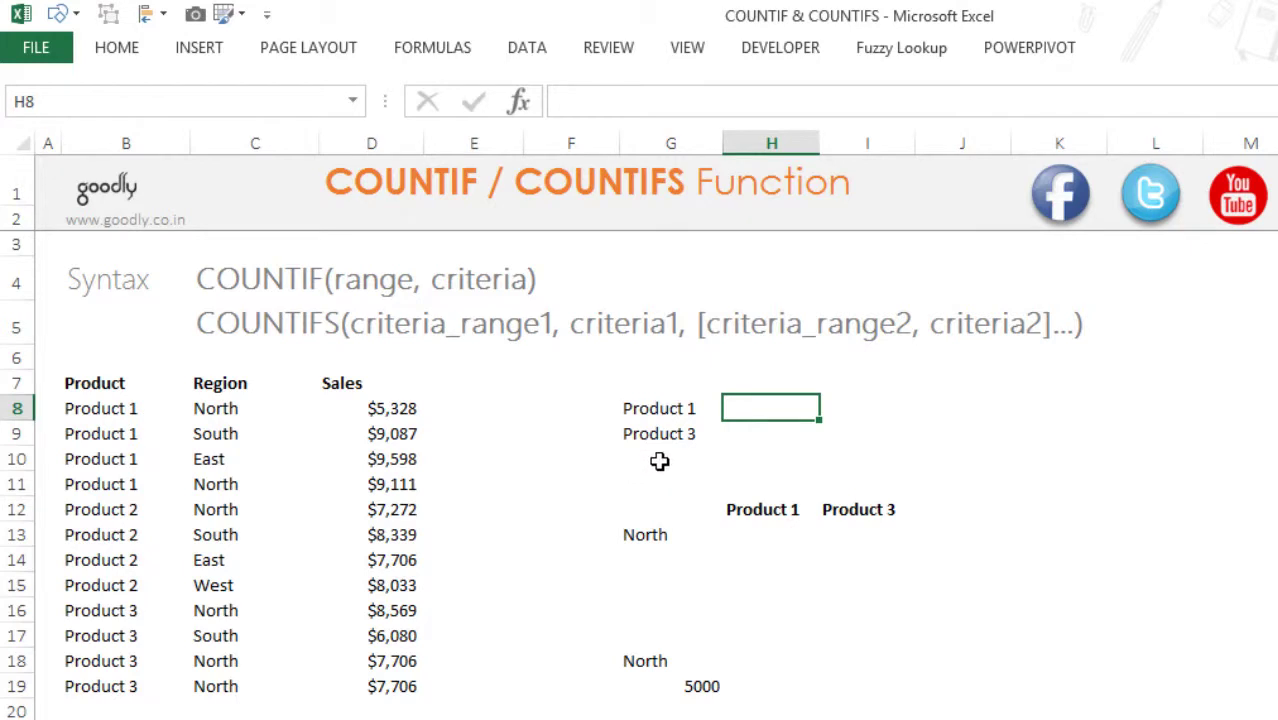
text(=coun)
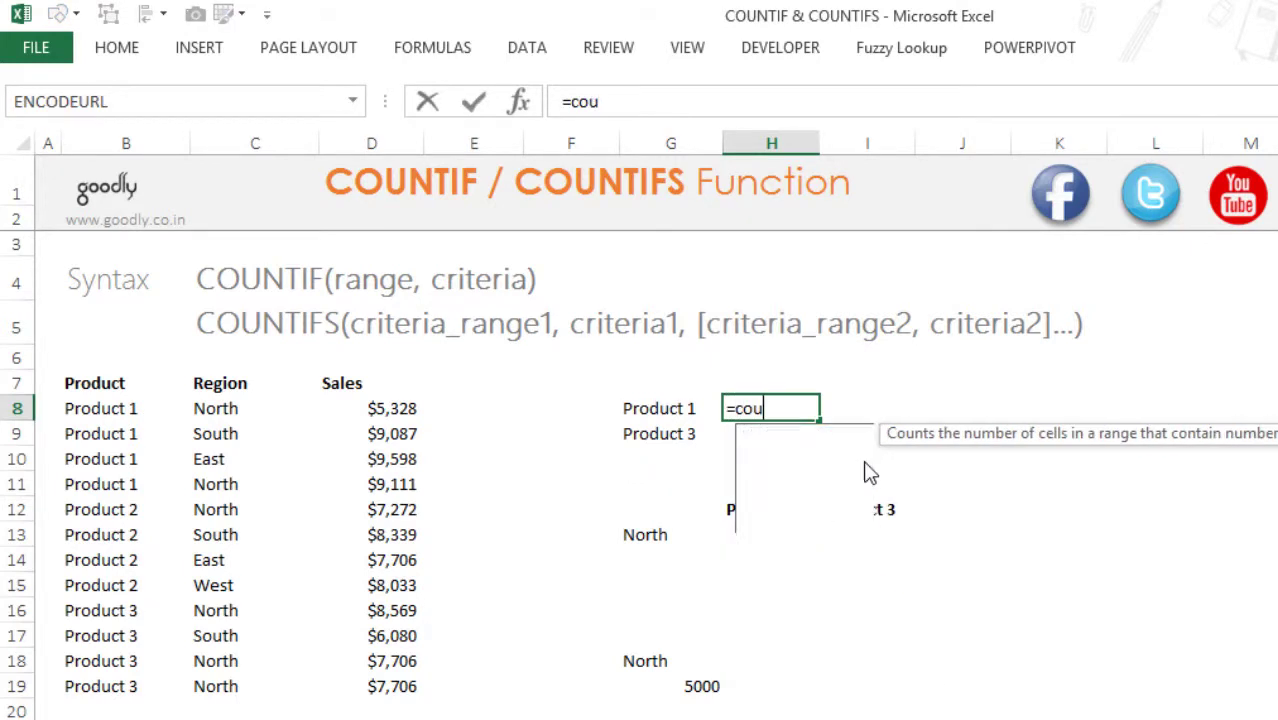
key(Down)
key(Down)
key(Down)
key(Tab)
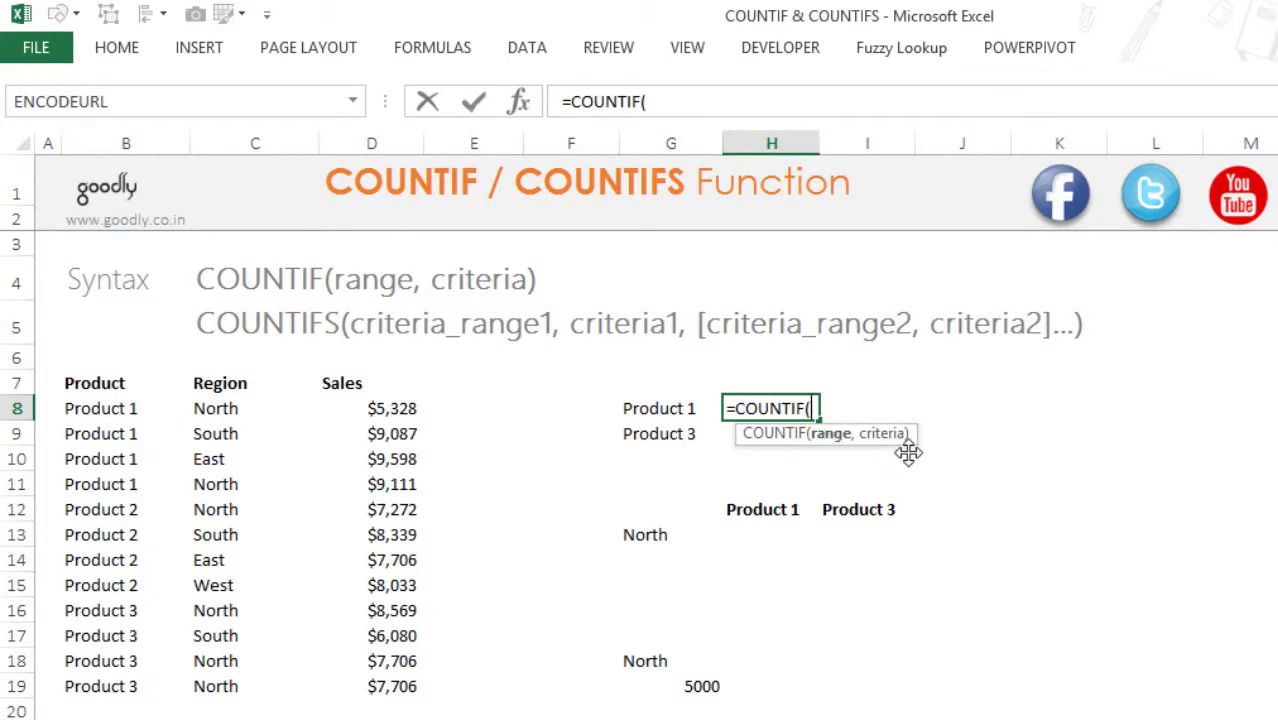
key(Left)
key(Left)
key(Left)
key(Left)
key(Left)
key(Left)
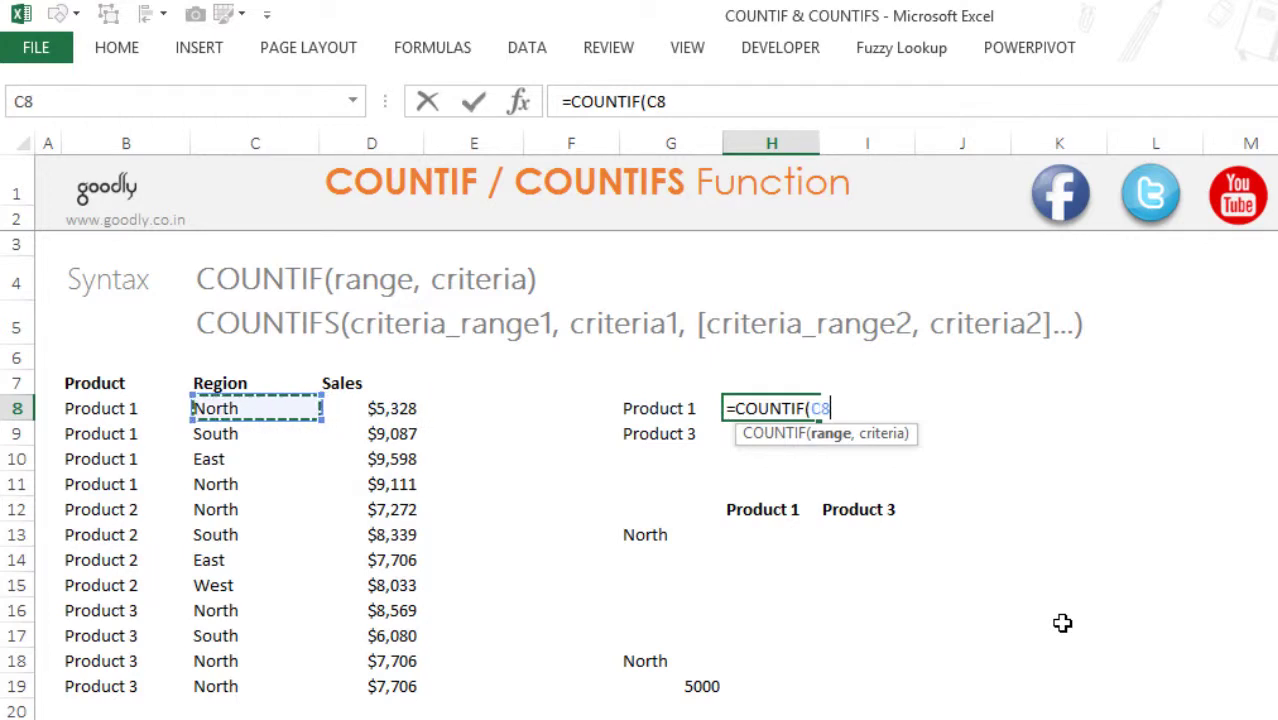
key(ctrl+shift+Down)
Use G8 as the criterion and show H8's result, 4, as a General number.
text(,)
key(Left)
text())
key(Return)
key(Up)
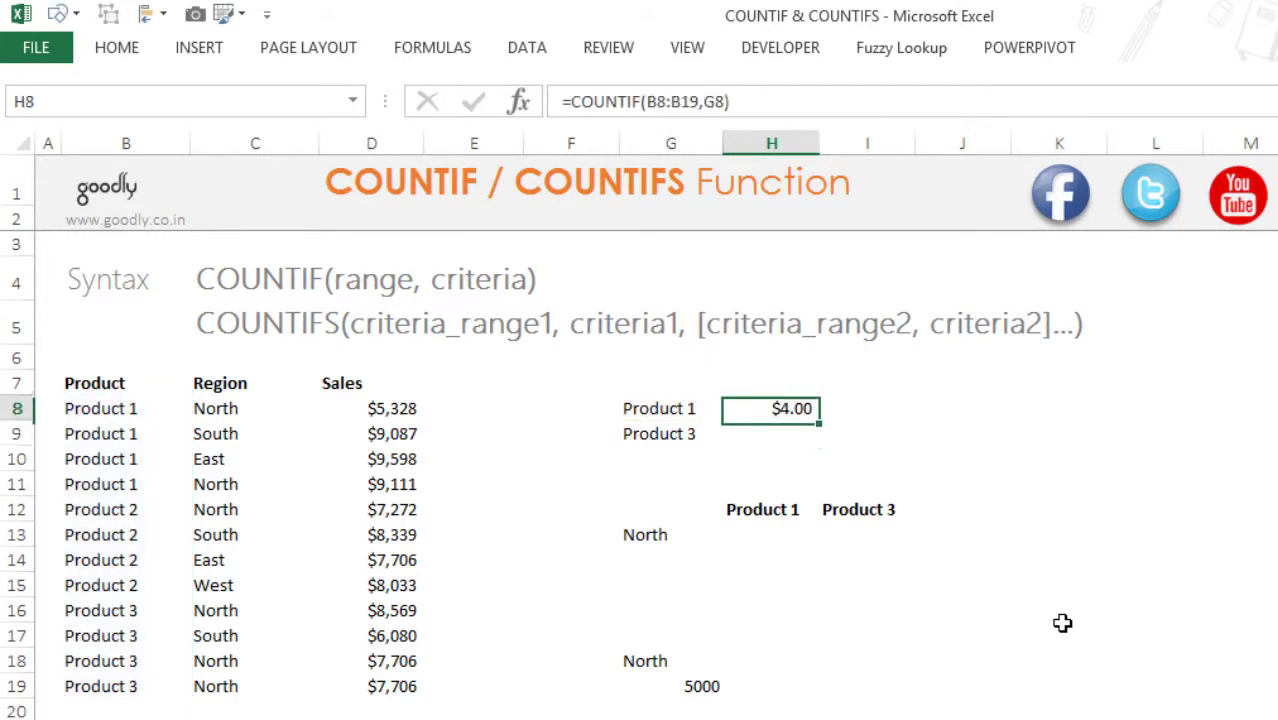
key(ctrl+shift+grave)
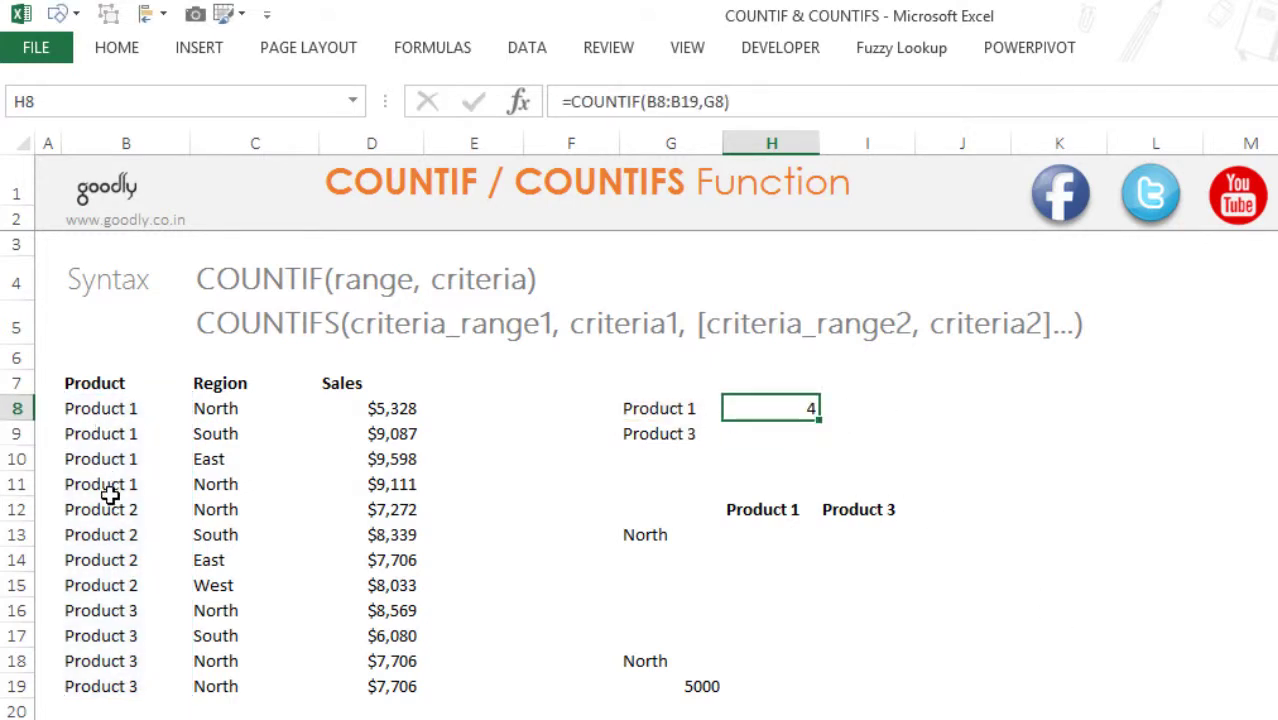
click(110, 566)
key(F2)
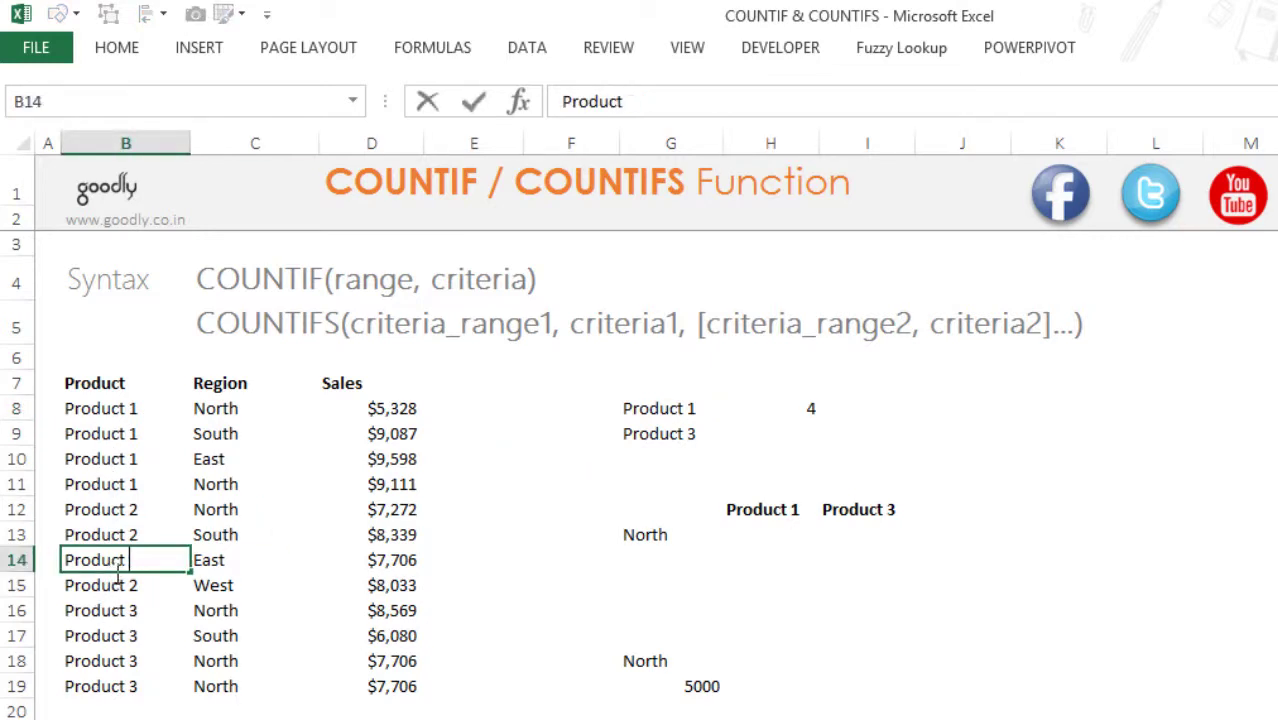
text(1)
key(ctrl+Return)
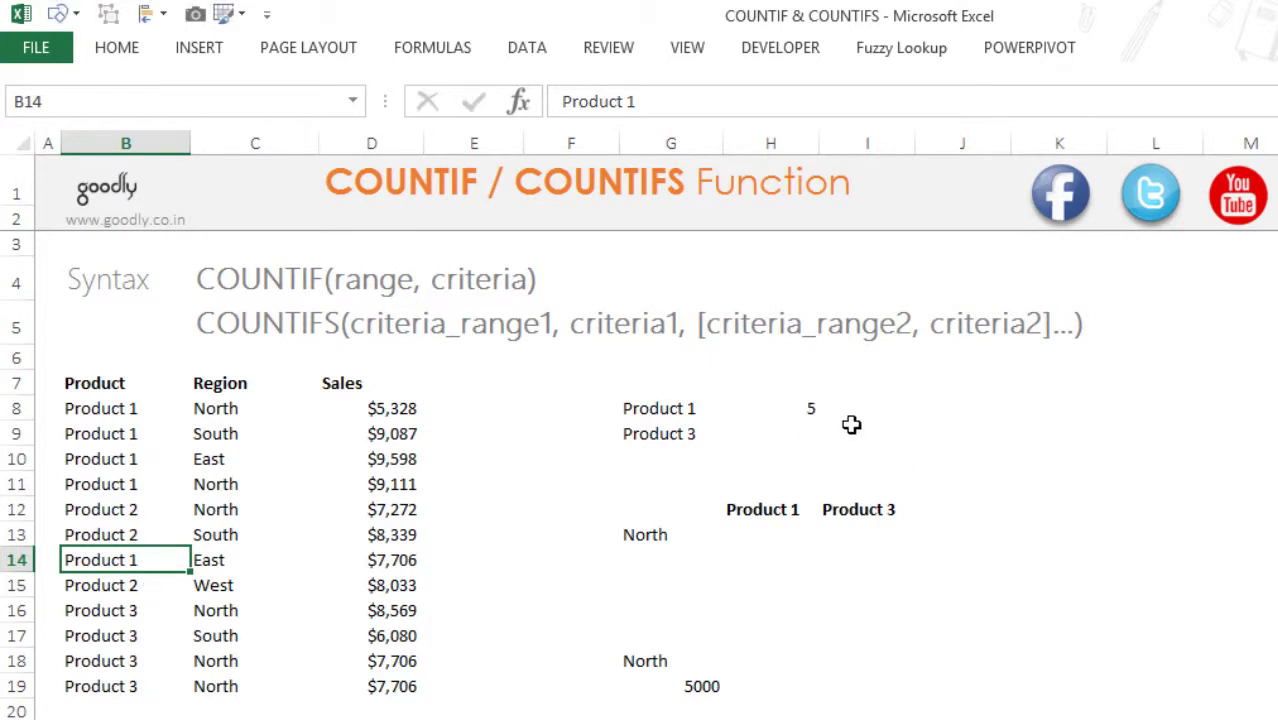
key(ctrl+z)
click(803, 443)
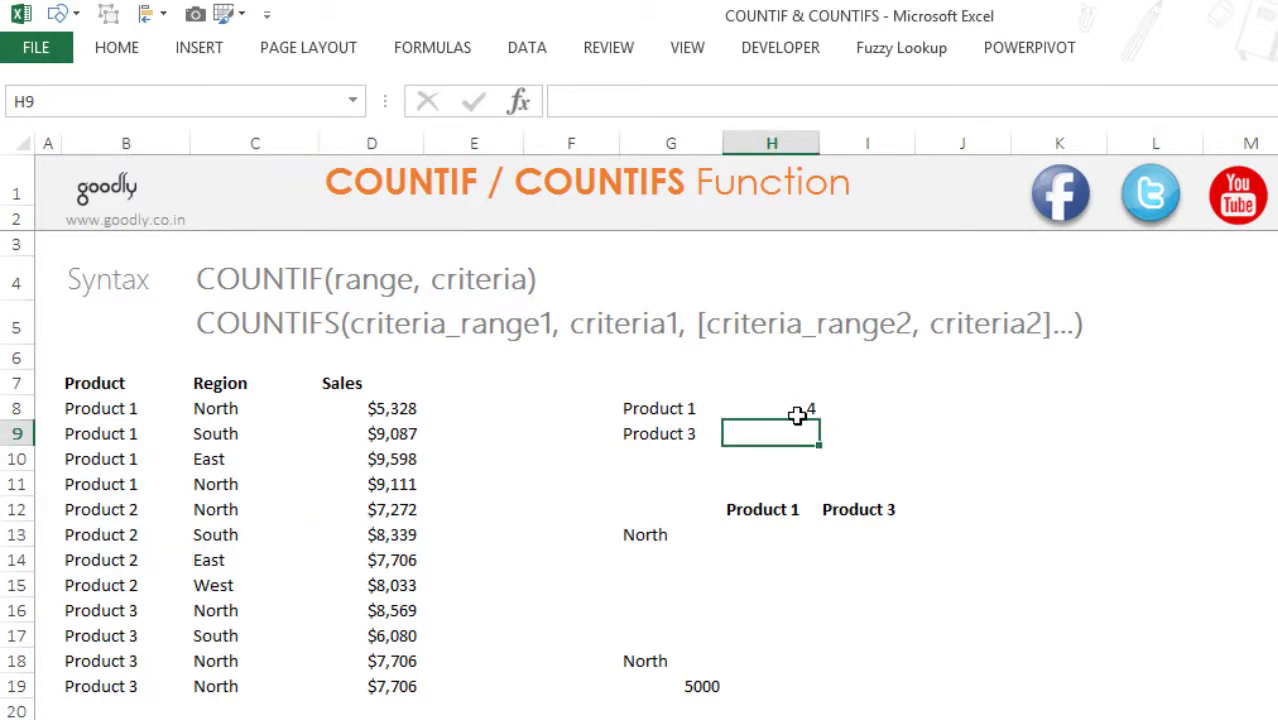
Lock H8's product range as the absolute reference $B$8:$B$19.
click(797, 416)
key(Left)
key(Right)
double_click(800, 416)
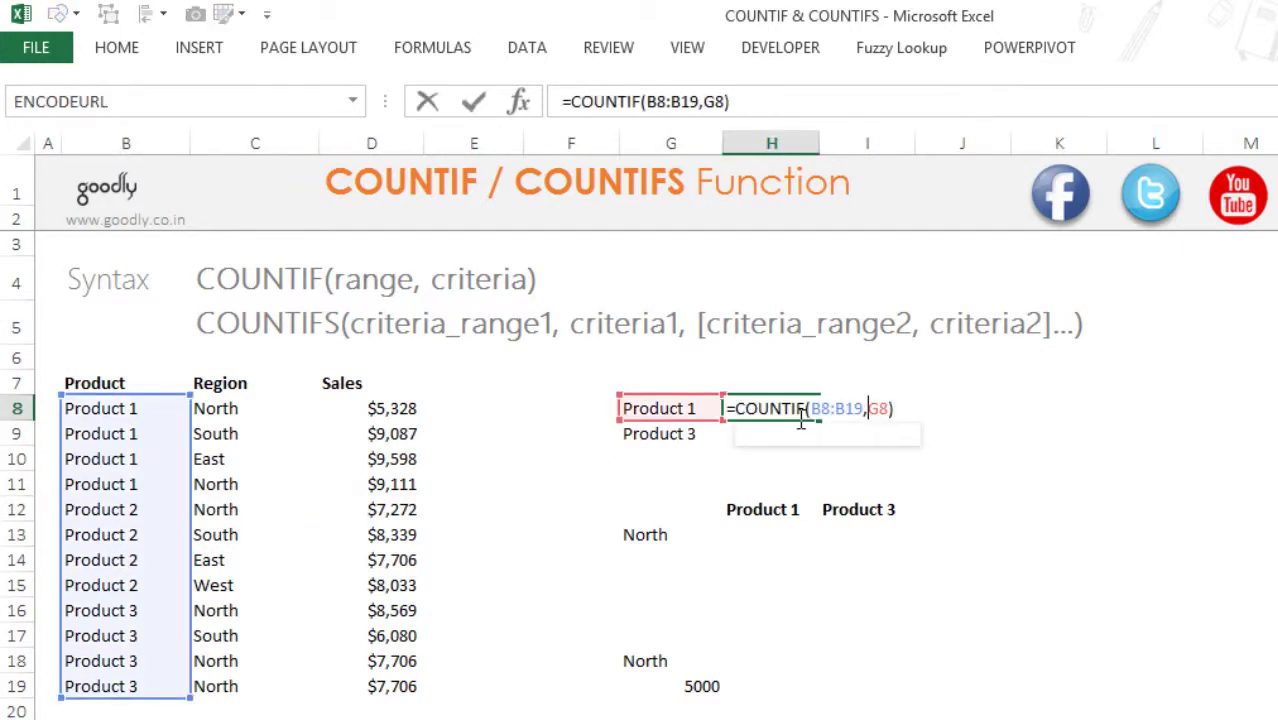
click(801, 418)
key(F4)
key(Right)
key(Right)
key(F4)
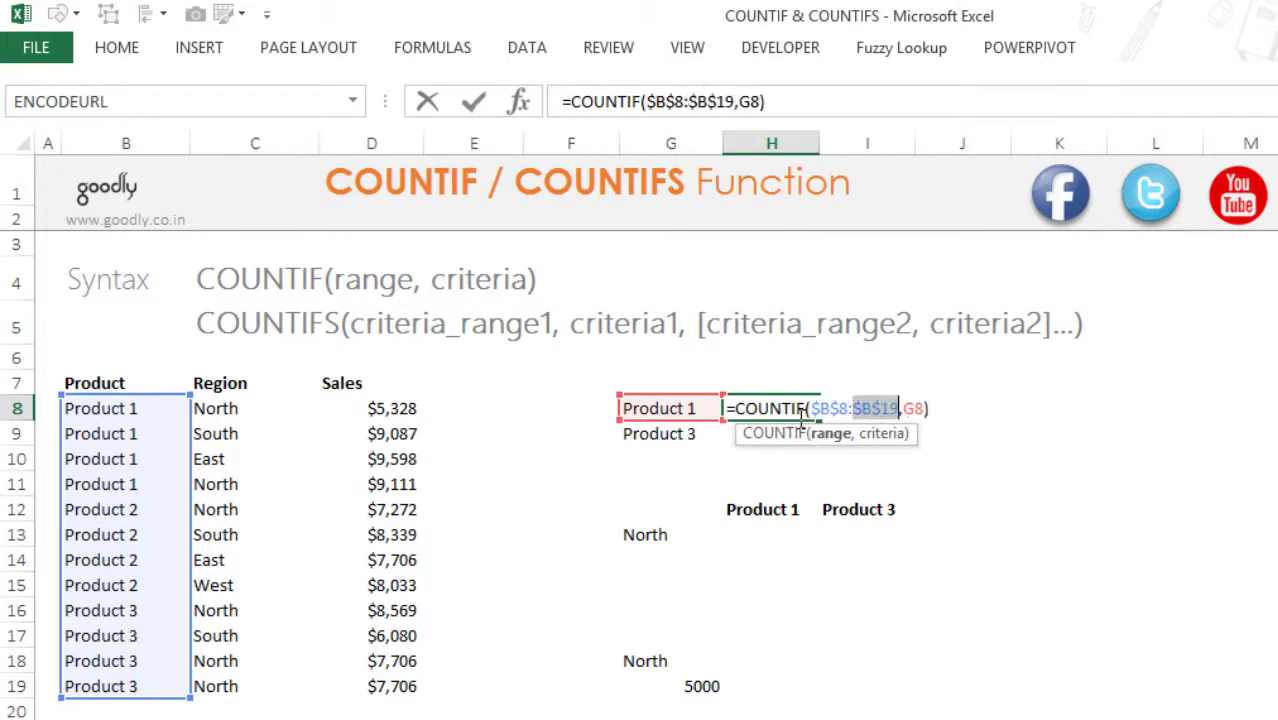
key(ctrl+Return)
Fill the H8 formula down into H9, which counts 4 for Product 3.
key(Return)
key(ctrl+d)
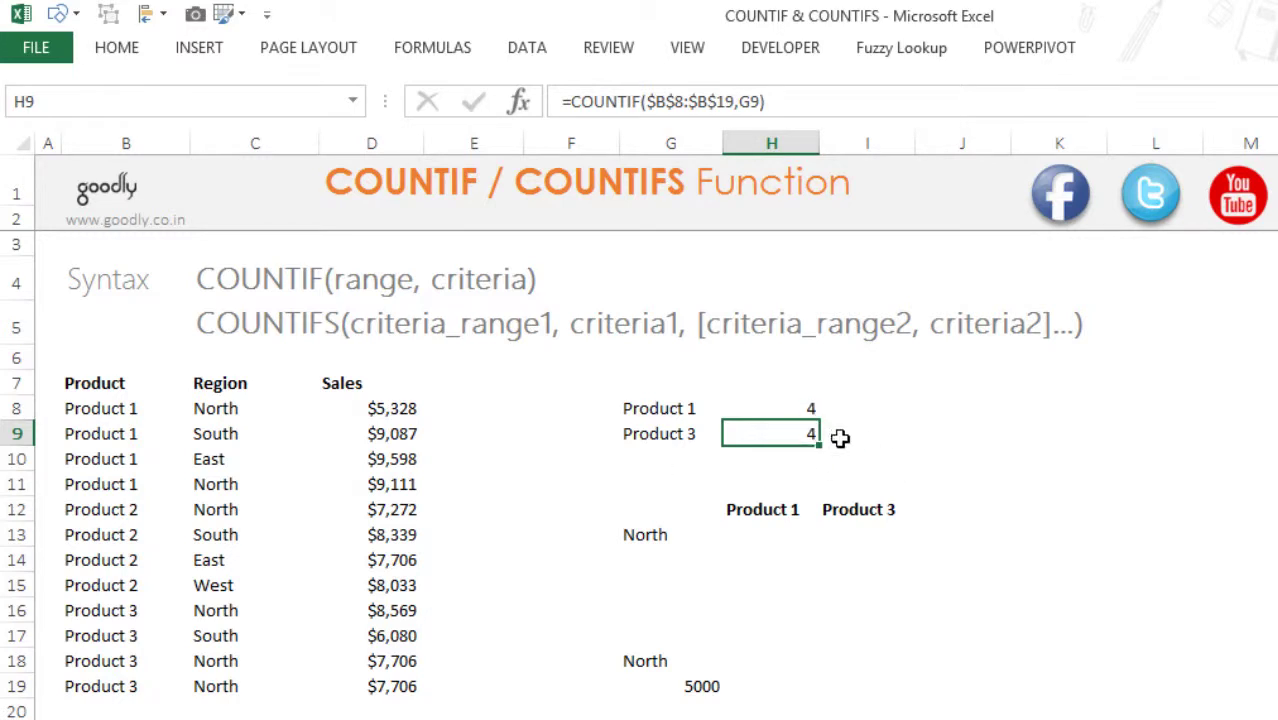
click(770, 543)
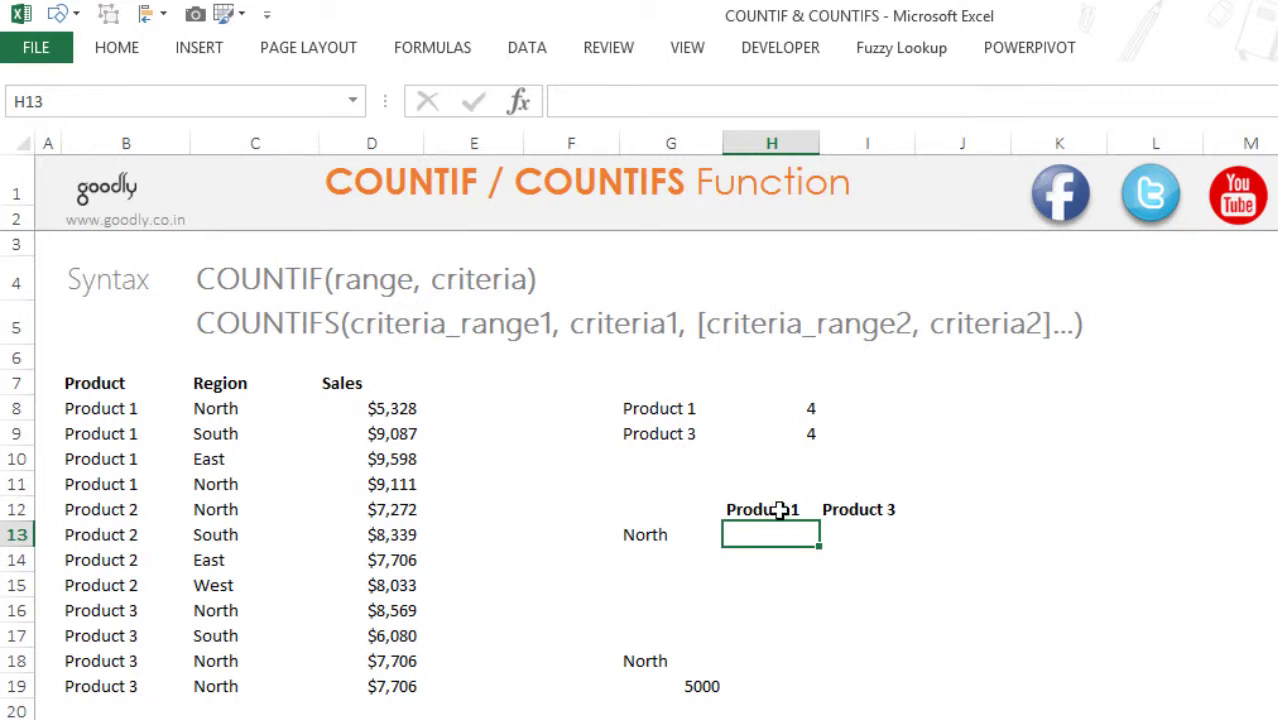
Begin a COUNTIFS formula in H13 with the absolute range $B$8:$B$19.
text(=)
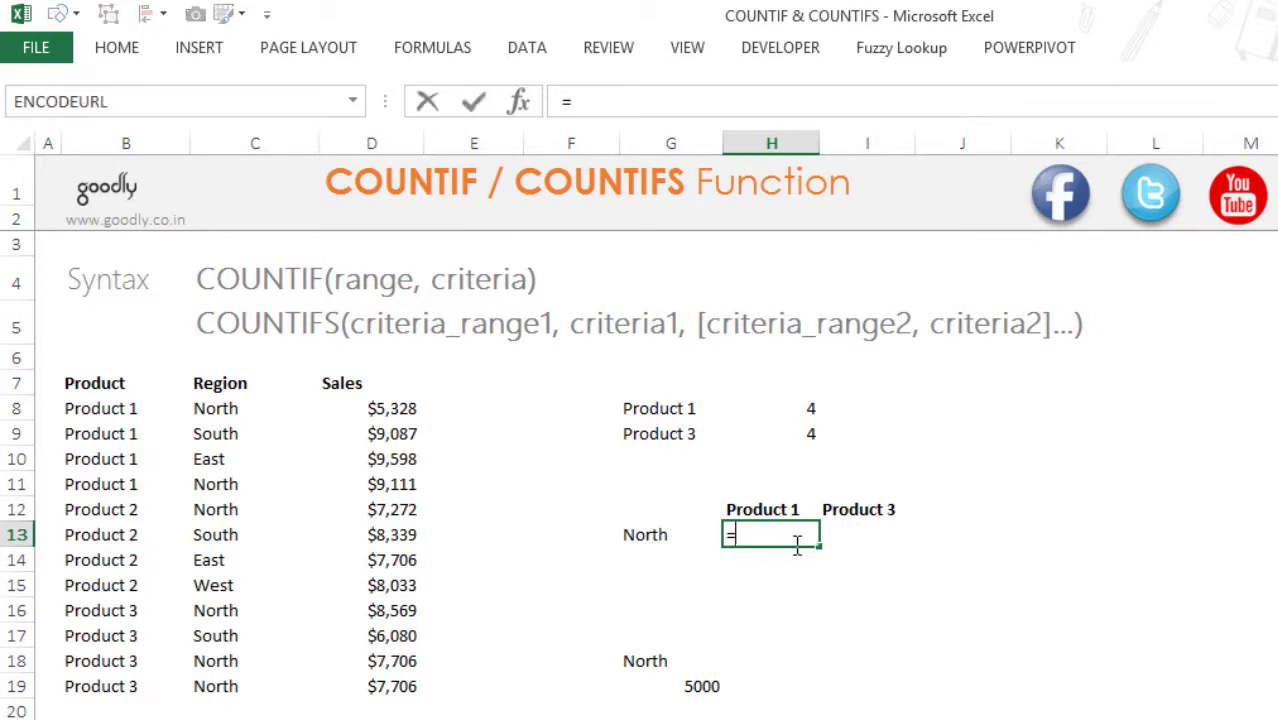
text(cou)
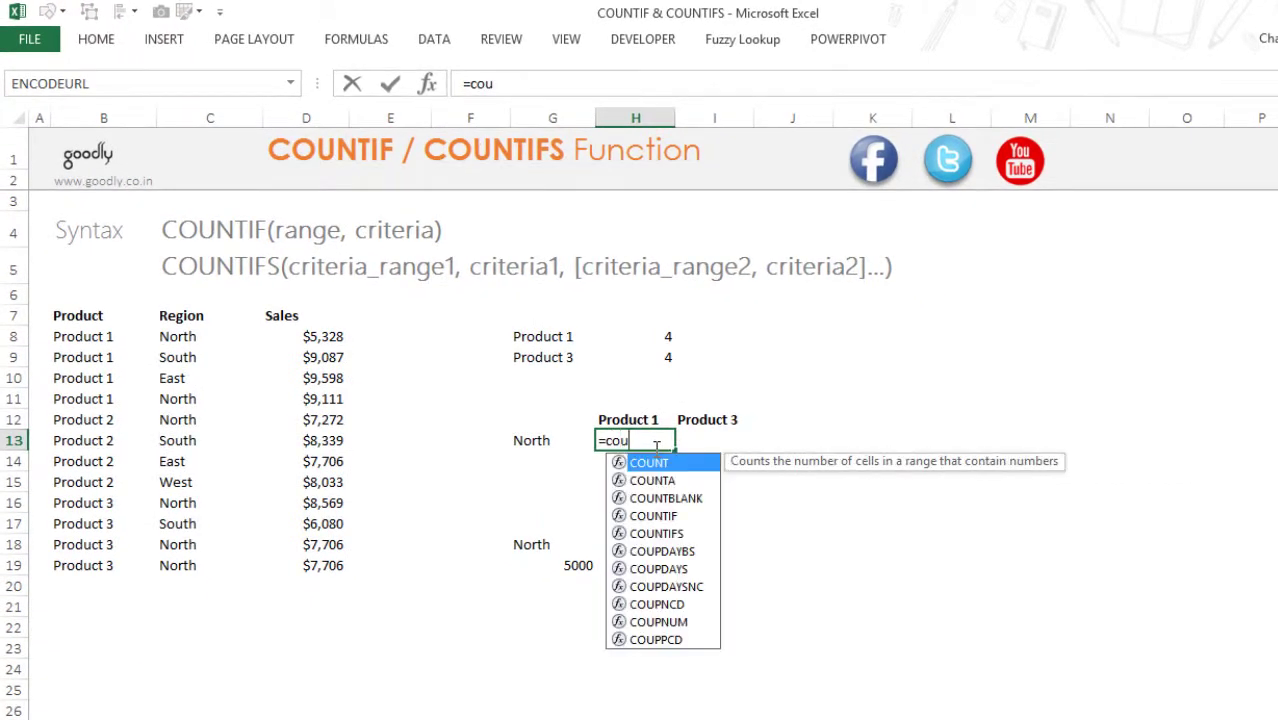
key(Down)
key(Down)
key(Down)
key(Down)
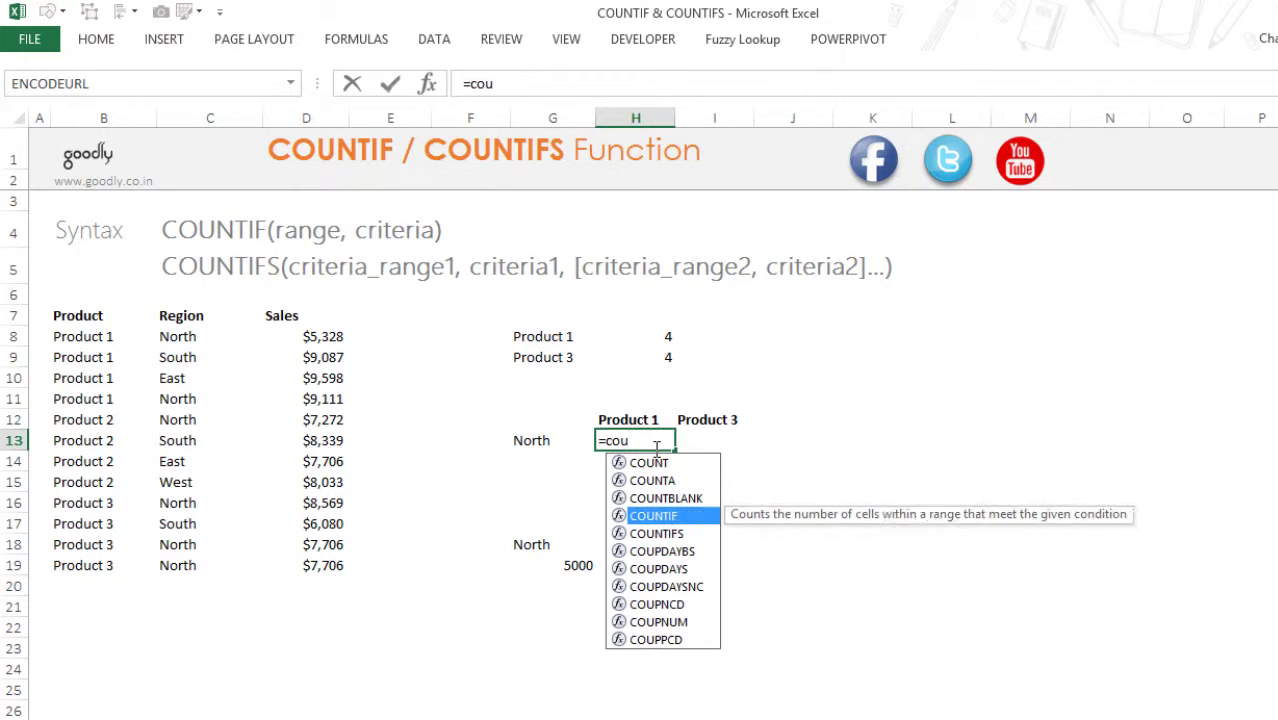
double_click(677, 537)
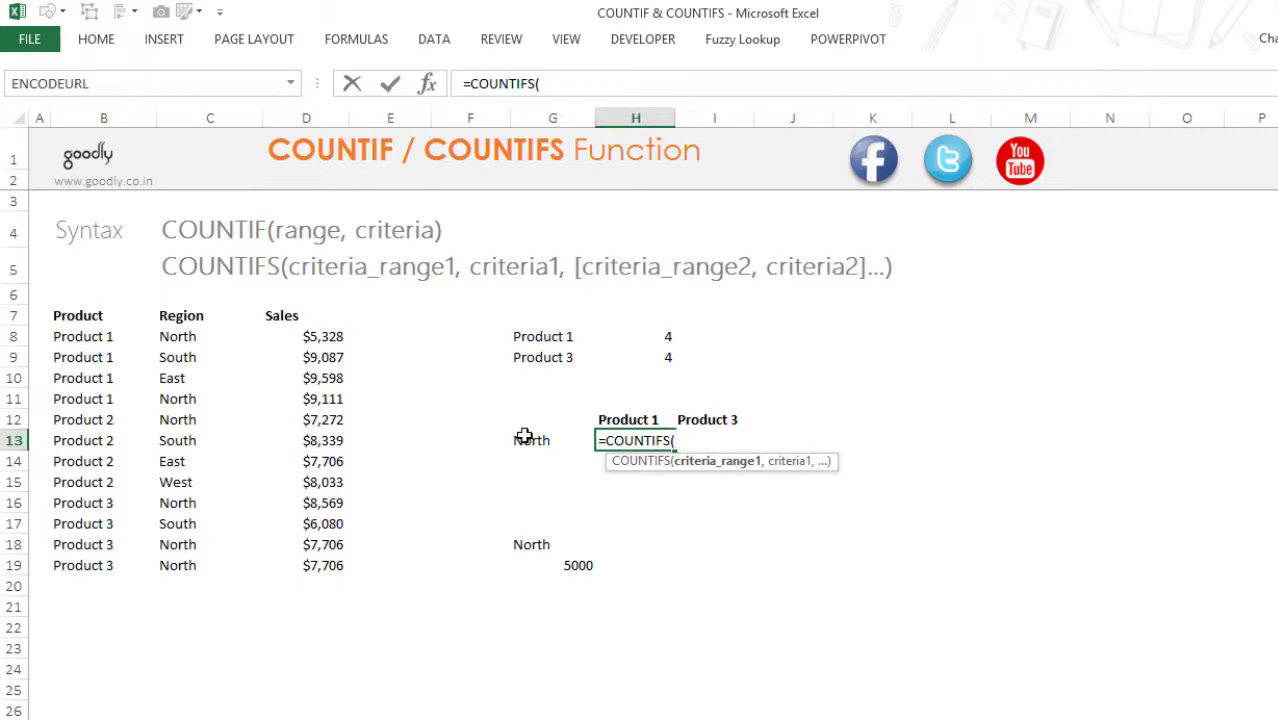
click(118, 340)
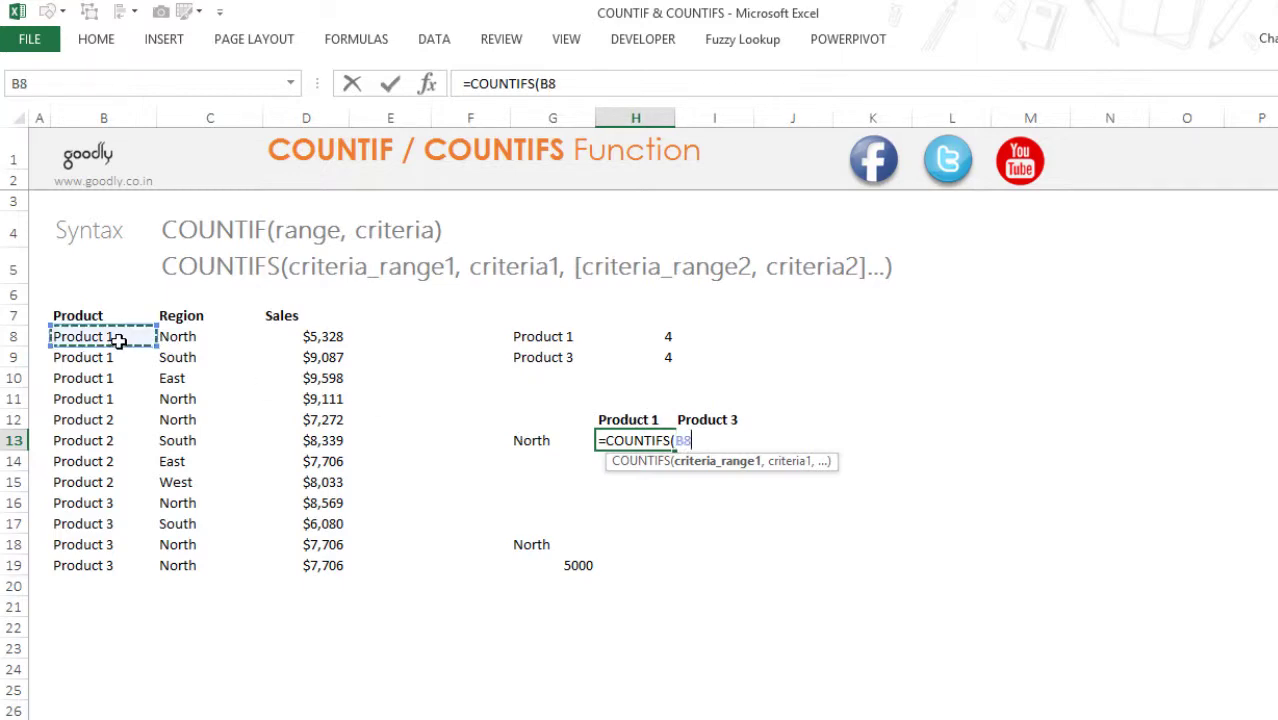
key(ctrl+shift+Down)
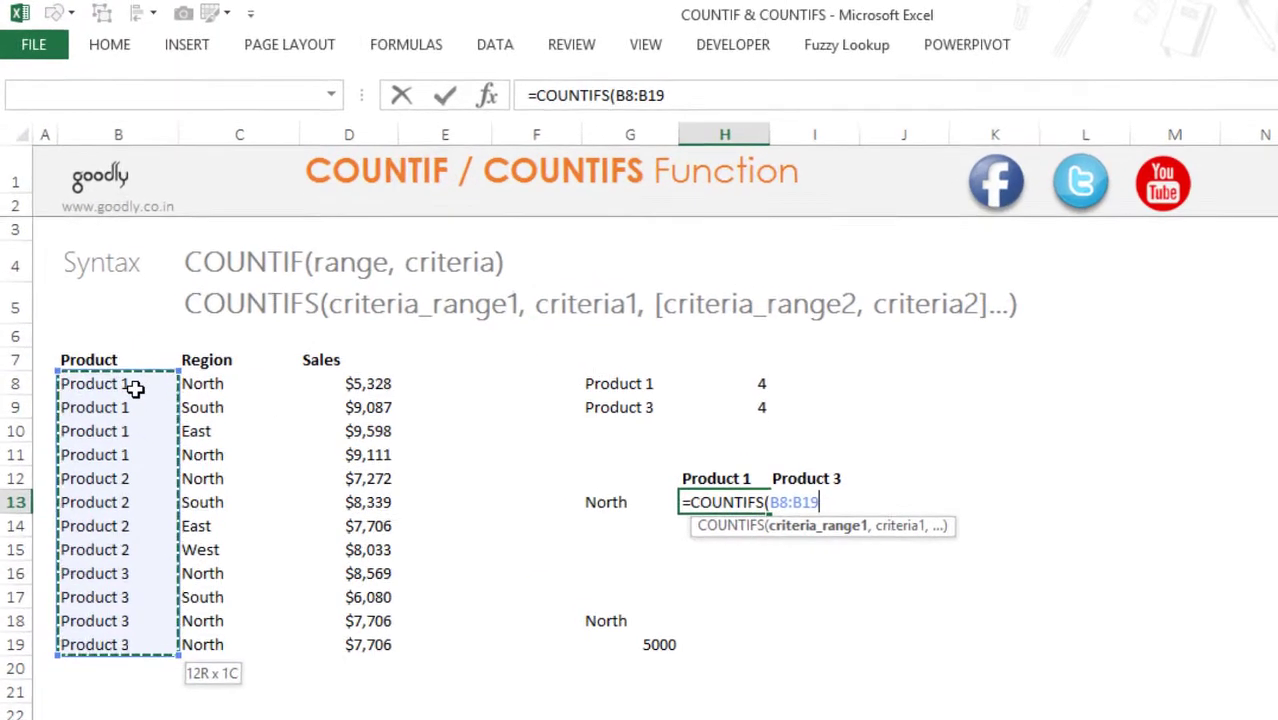
key(F4)
Add "Product 1" as the criterion, enter it, and reopen H13 for editing.
text(,)
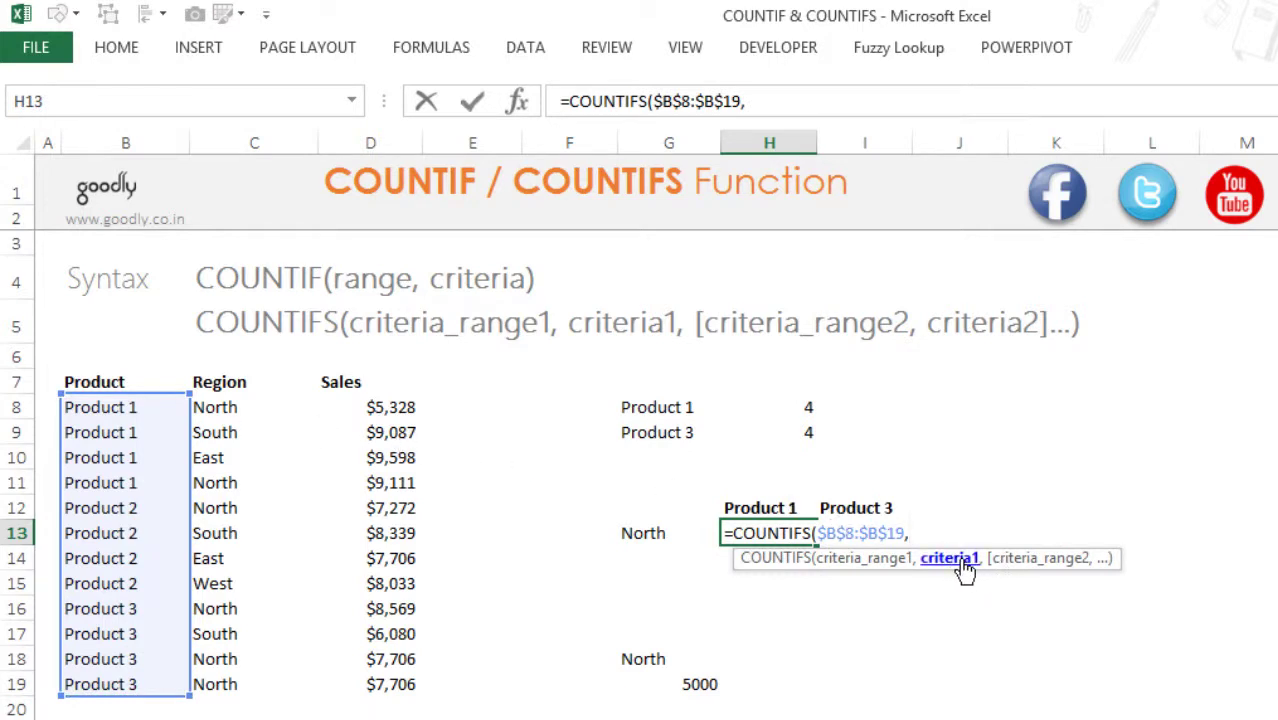
click(775, 508)
key(BackSpace)
key(BackSpace)
key(BackSpace)
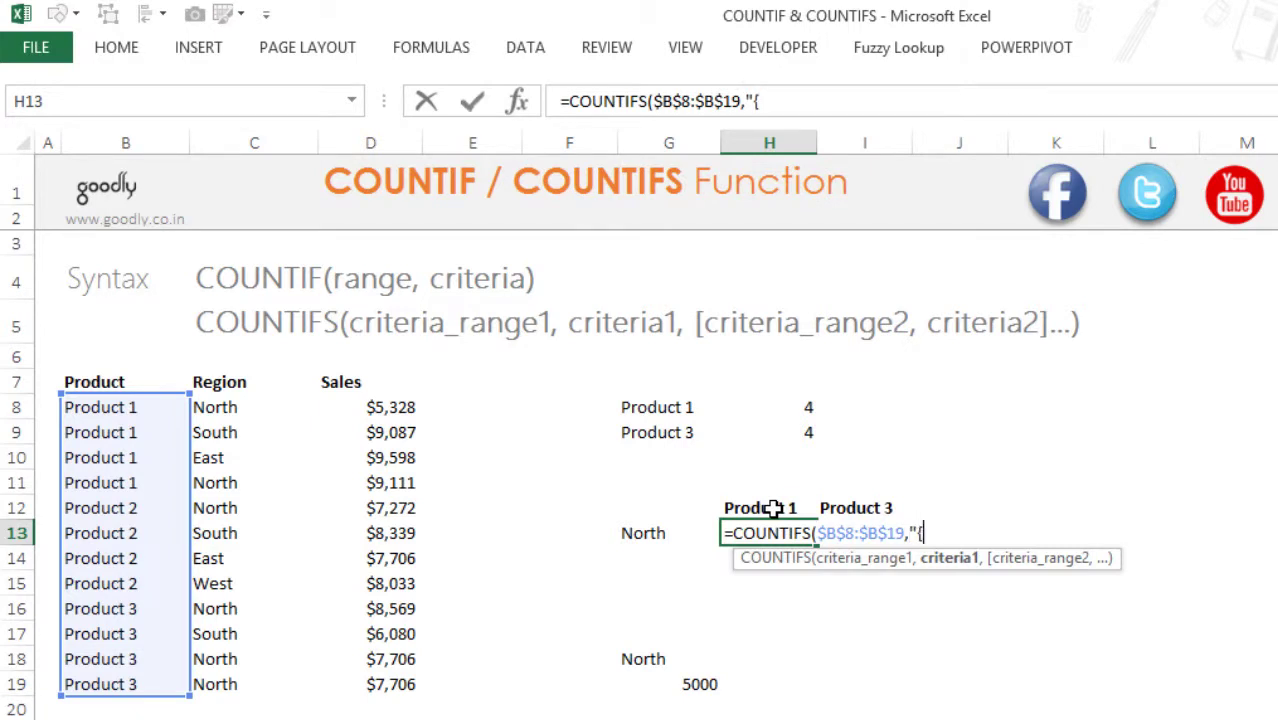
text("Product 1")
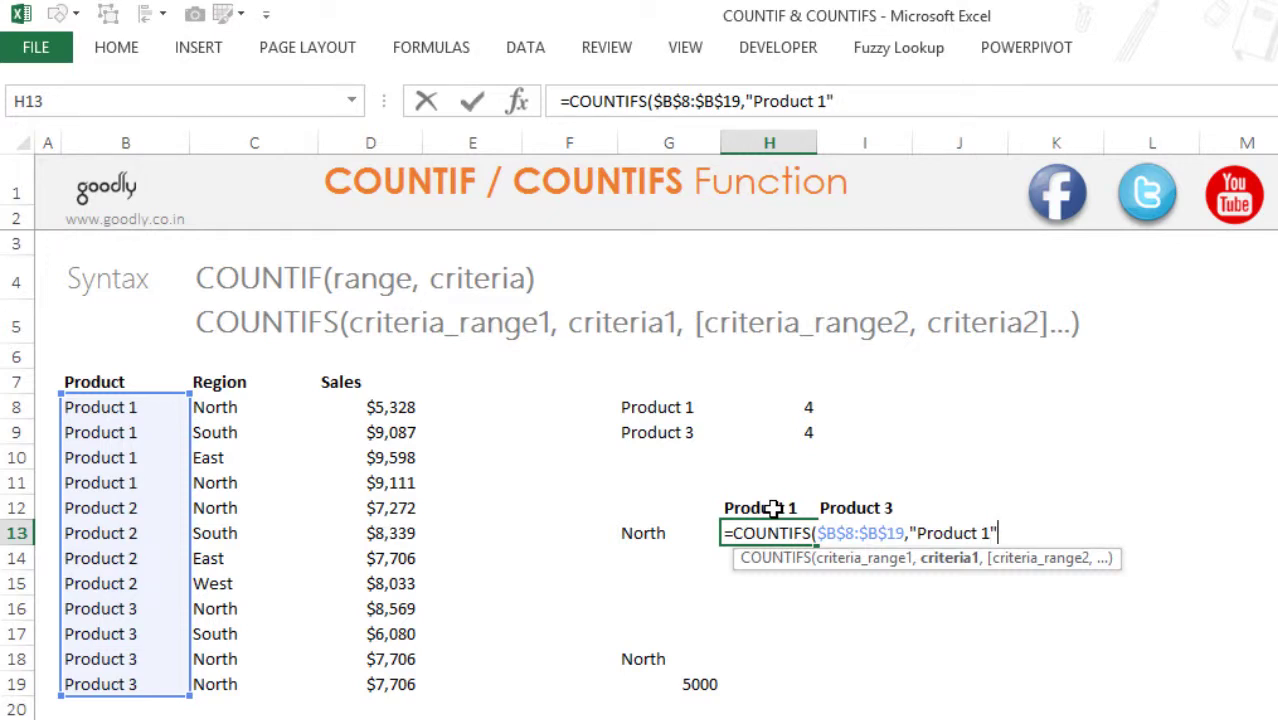
key(ctrl+Return)
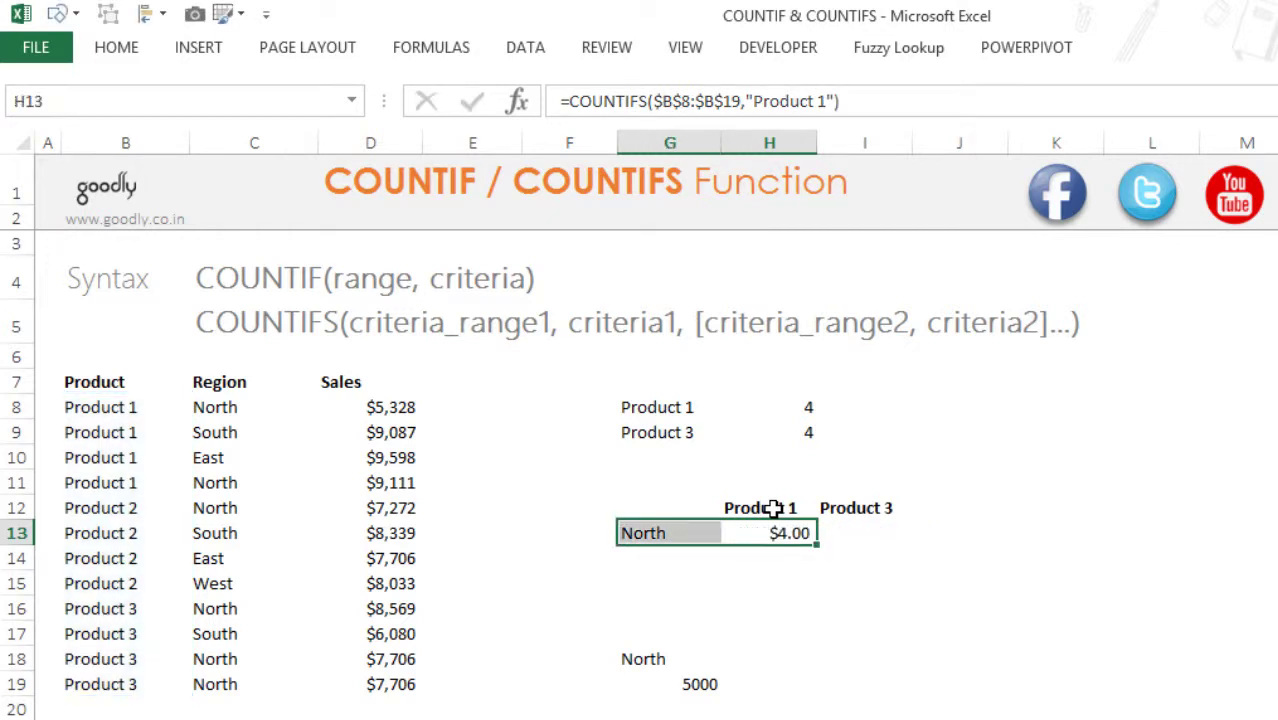
key(F2)
key(shift+Left)
key(shift+Left)
key(shift+Left)
key(shift+Left)
key(shift+Left)
key(shift+Left)
key(shift+Left)
key(shift+Left)
key(shift+Left)
key(shift+Left)
key(shift+Left)
key(shift+Left)
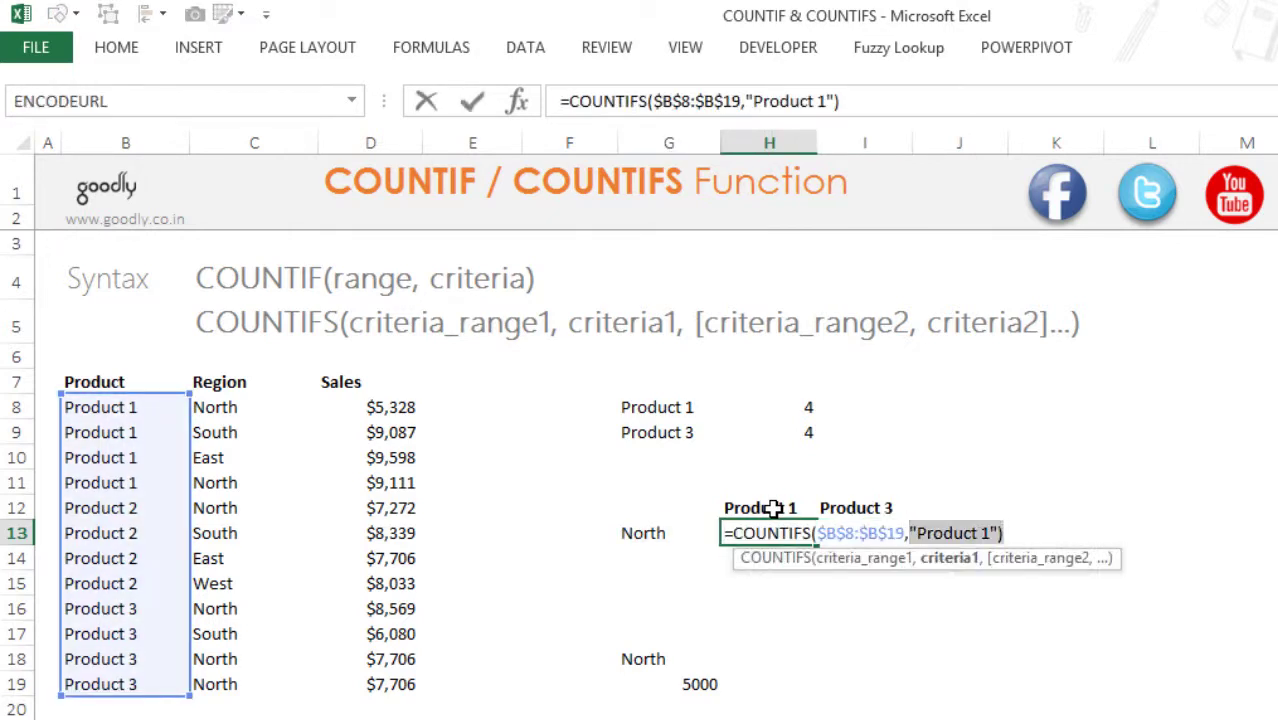
Change H13 to =COUNTIFS($B$8:$B$19,H12,C8:C19,G13), showing 2 as a General number.
click(775, 509)
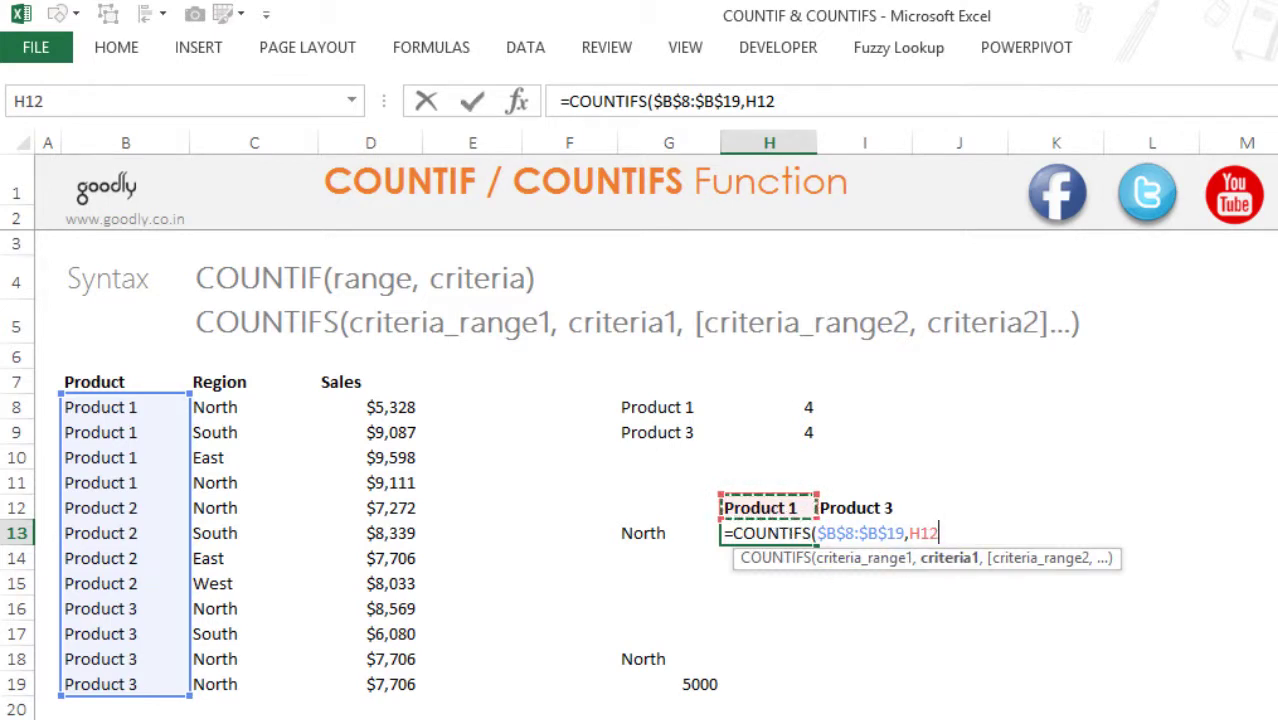
text(,)
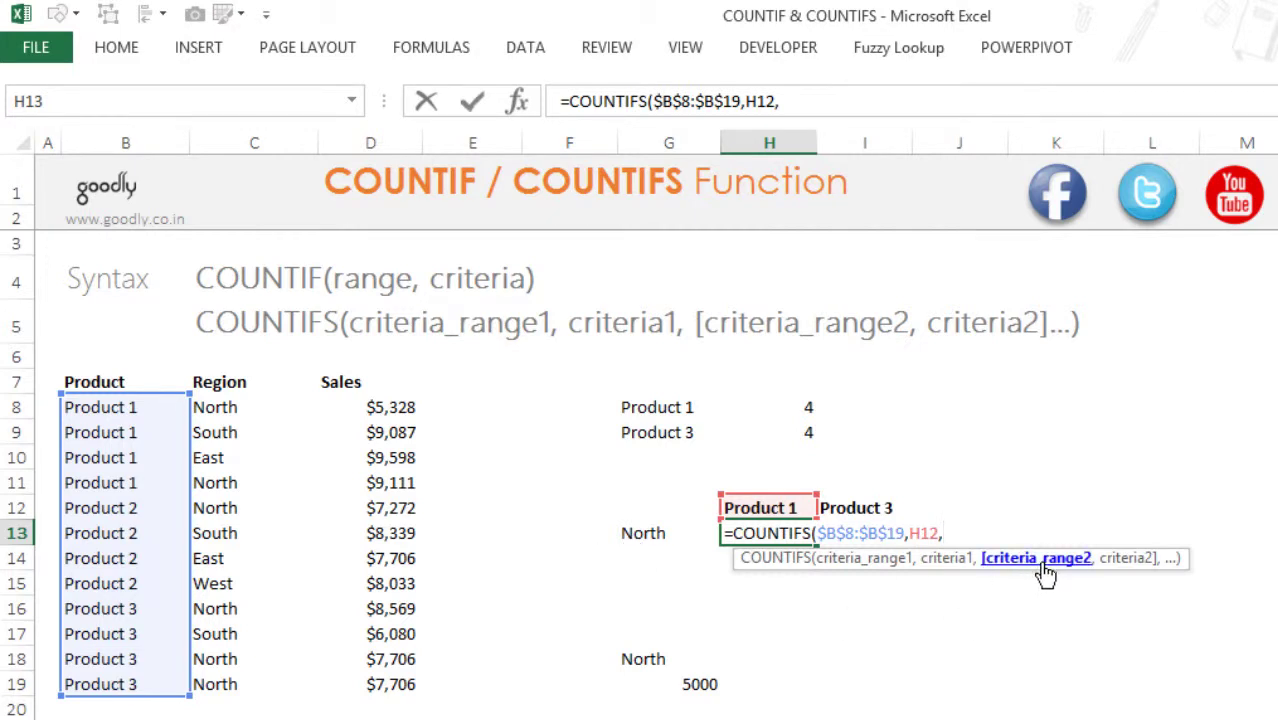
click(240, 406)
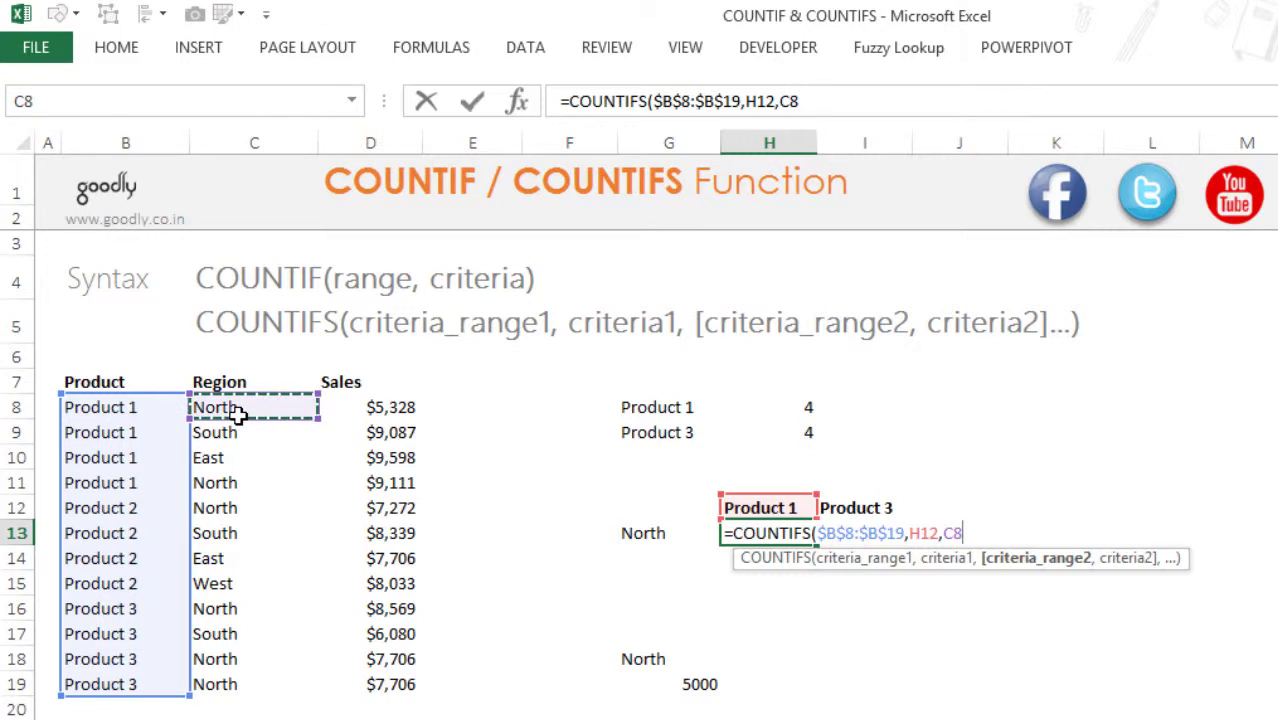
key(ctrl+shift+Down)
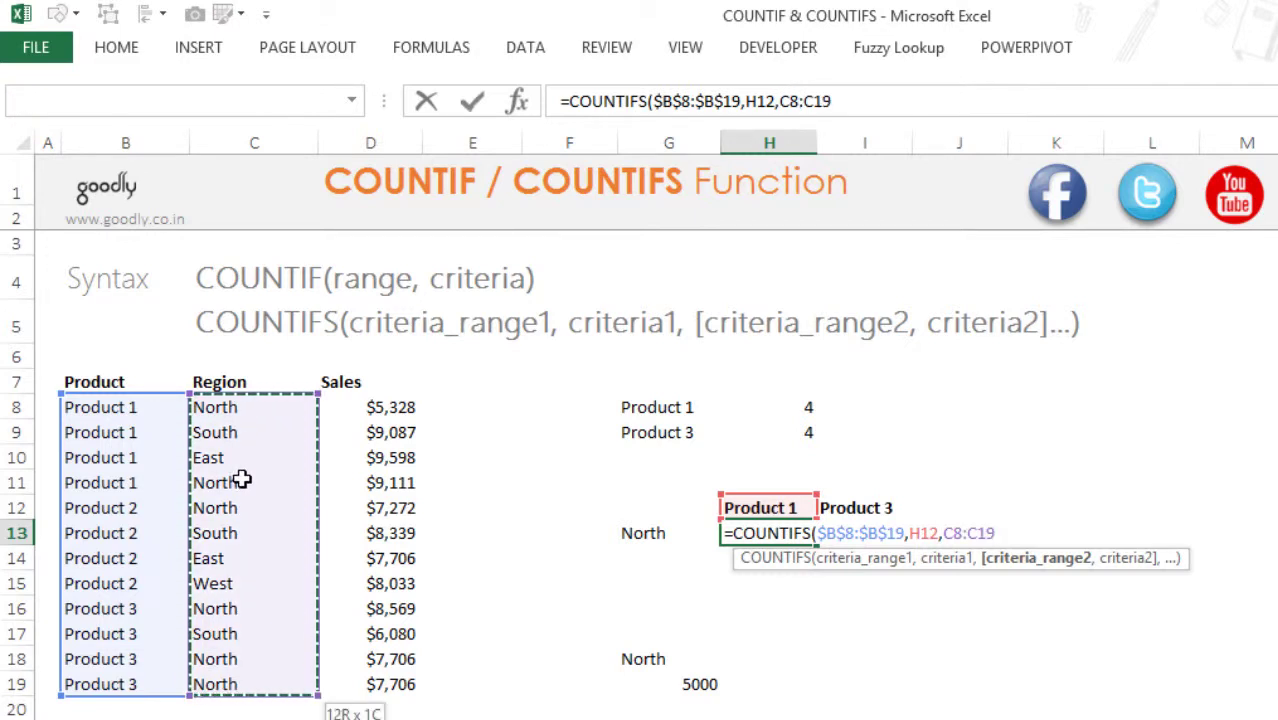
text(,)
click(676, 533)
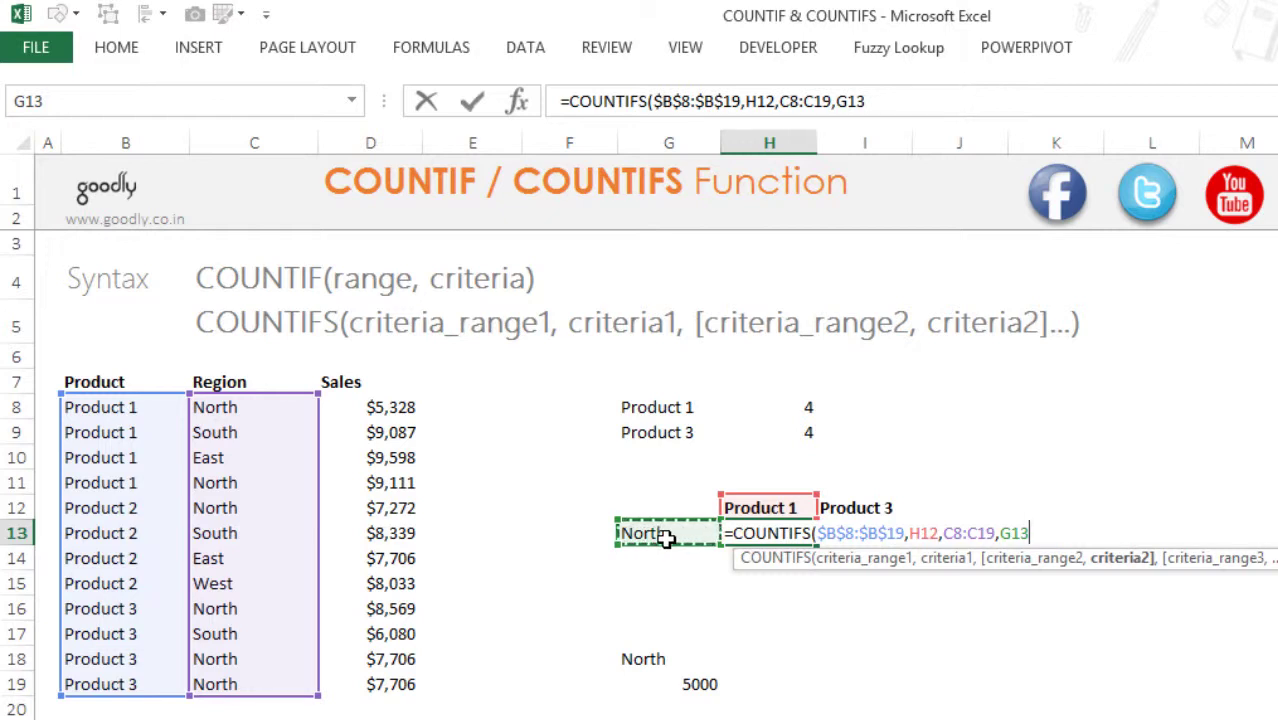
key(Return)
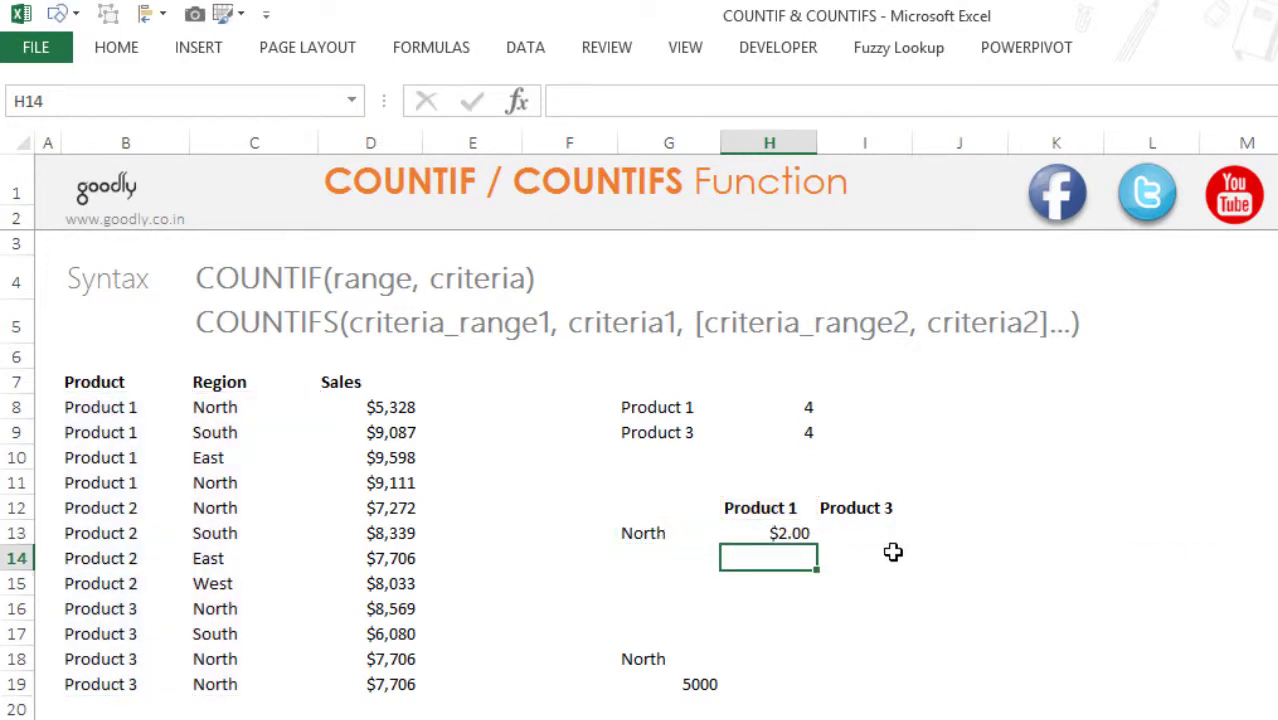
click(808, 540)
key(ctrl+shift+asciitilde)
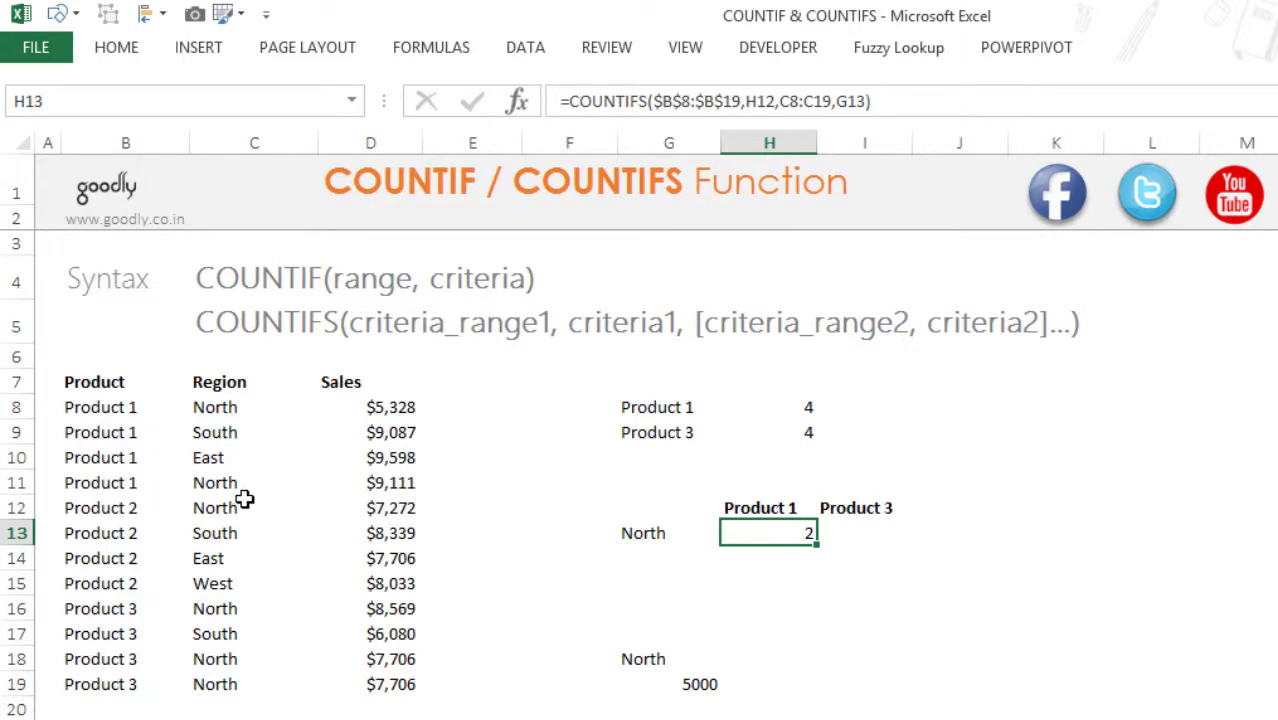
Anchor H13's references as $C$8:$C$19, H$12 and $G13.
key(F2)
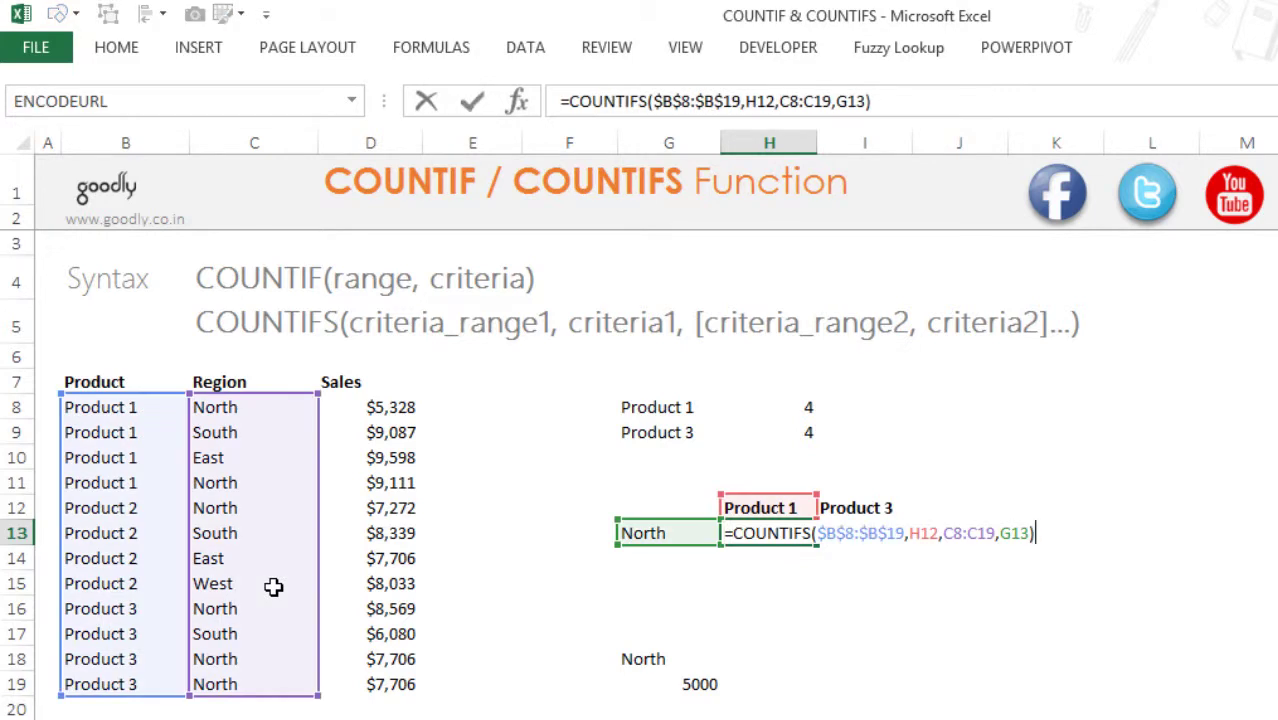
key(Left)
key(Left)
key(Left)
key(Left)
key(Left)
key(Left)
key(Left)
key(Left)
key(Left)
key(Left)
key(Left)
key(F4)
key(Right)
key(F4)
key(Left)
key(Left)
key(Left)
key(Left)
key(Left)
key(F4)
key(F4)
key(F4)
key(F4)
key(F4)
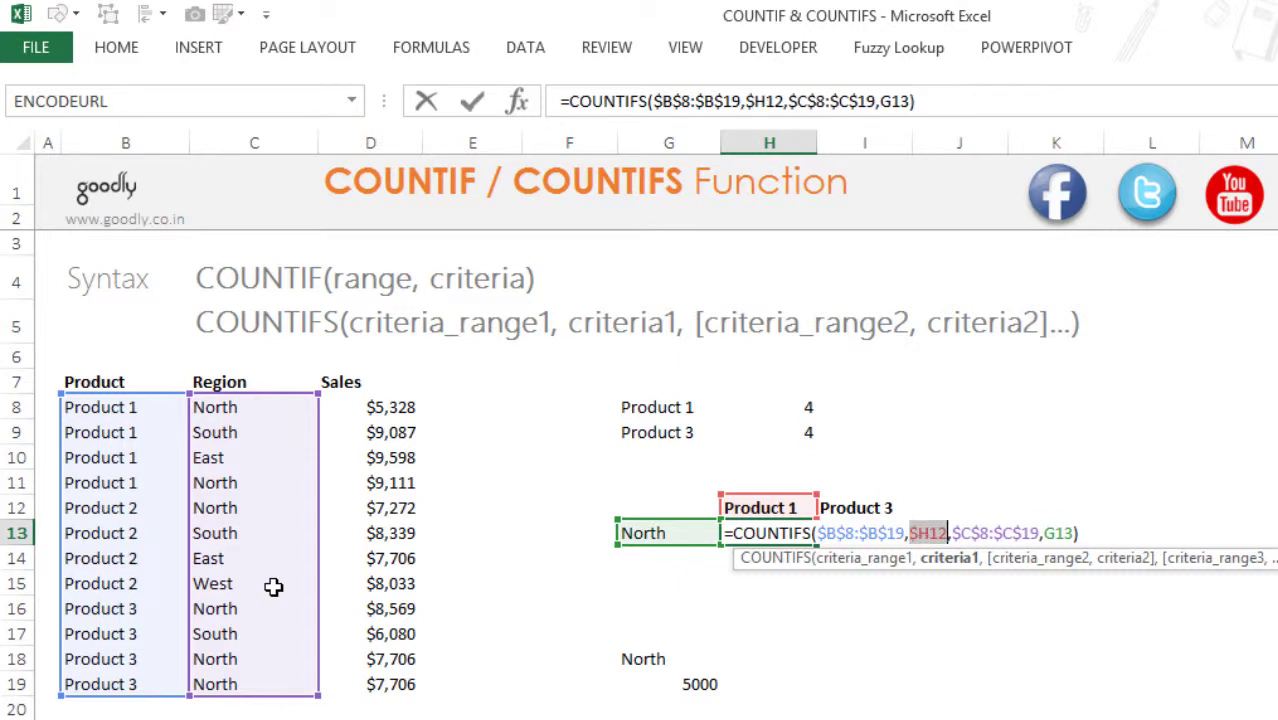
key(F4)
key(Right)
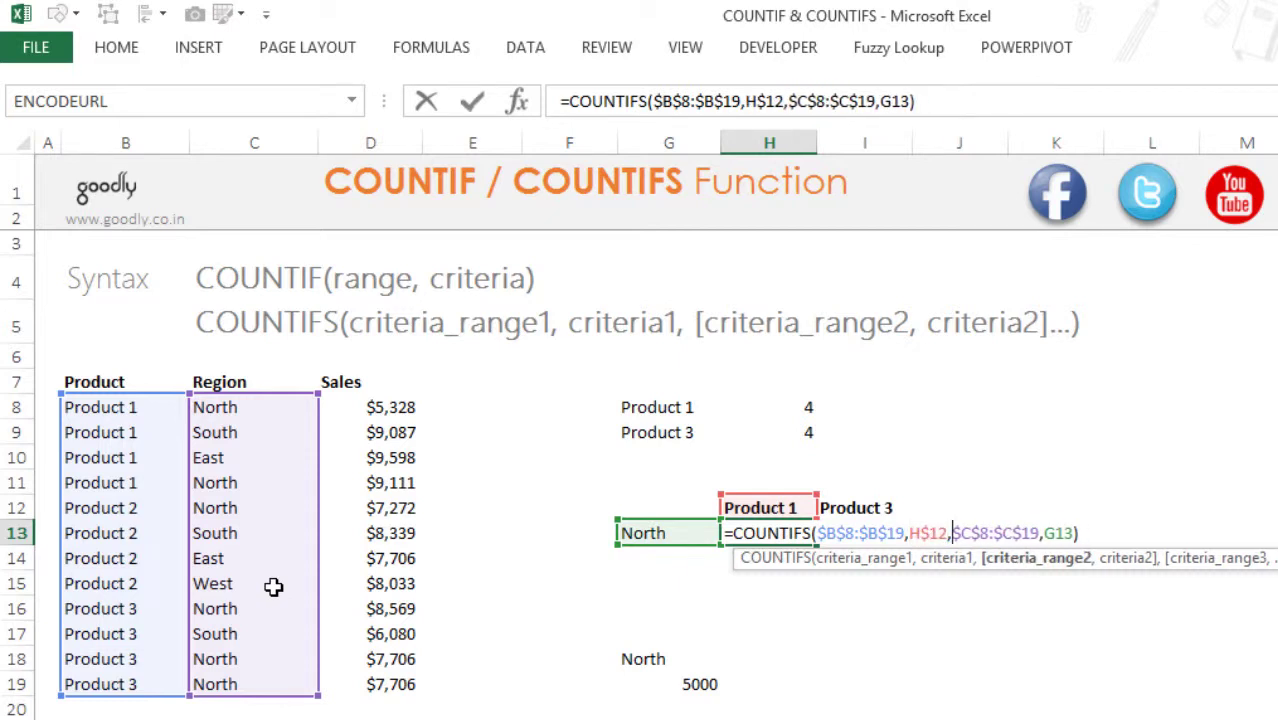
key(Right)
key(Right)
key(Right)
key(Right)
key(Right)
key(Right)
key(Right)
key(Right)
key(Right)
key(Right)
key(Right)
key(F4)
key(F4)
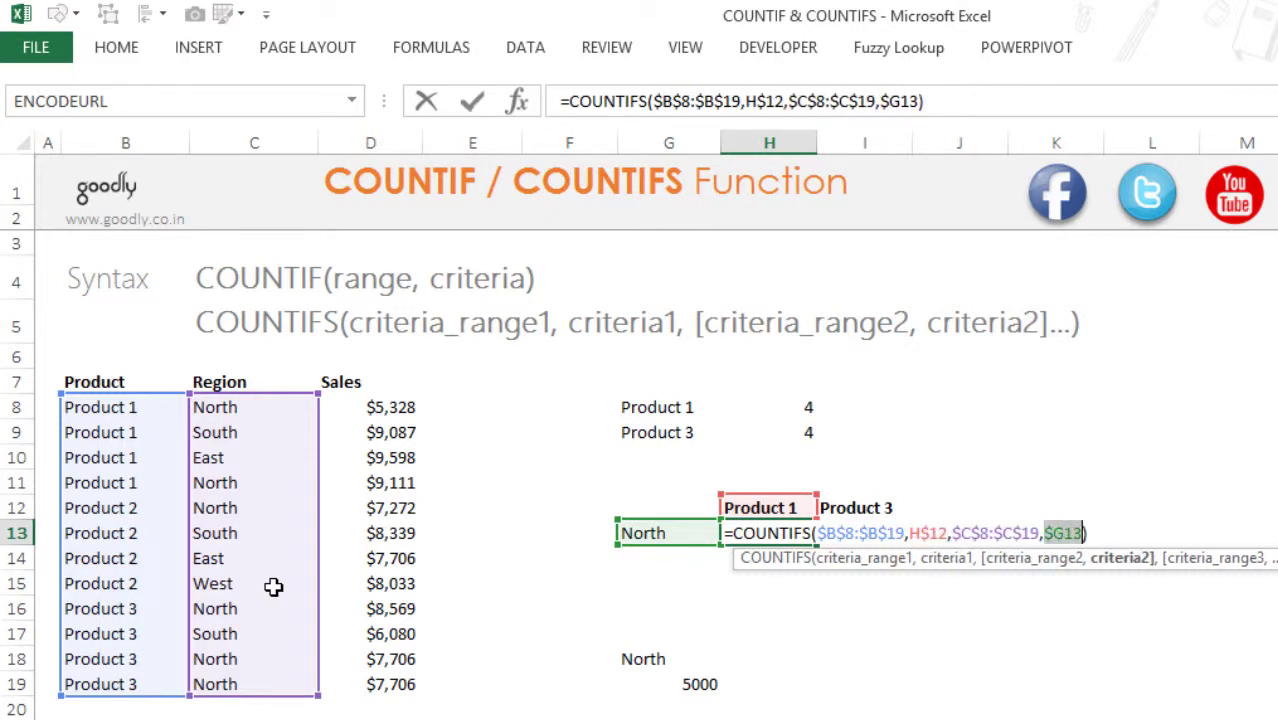
key(ctrl+Return)
Copy the formula to I13 and verify its 3 against Product 3 North rows 16, 18, 19.
key(shift+Right)
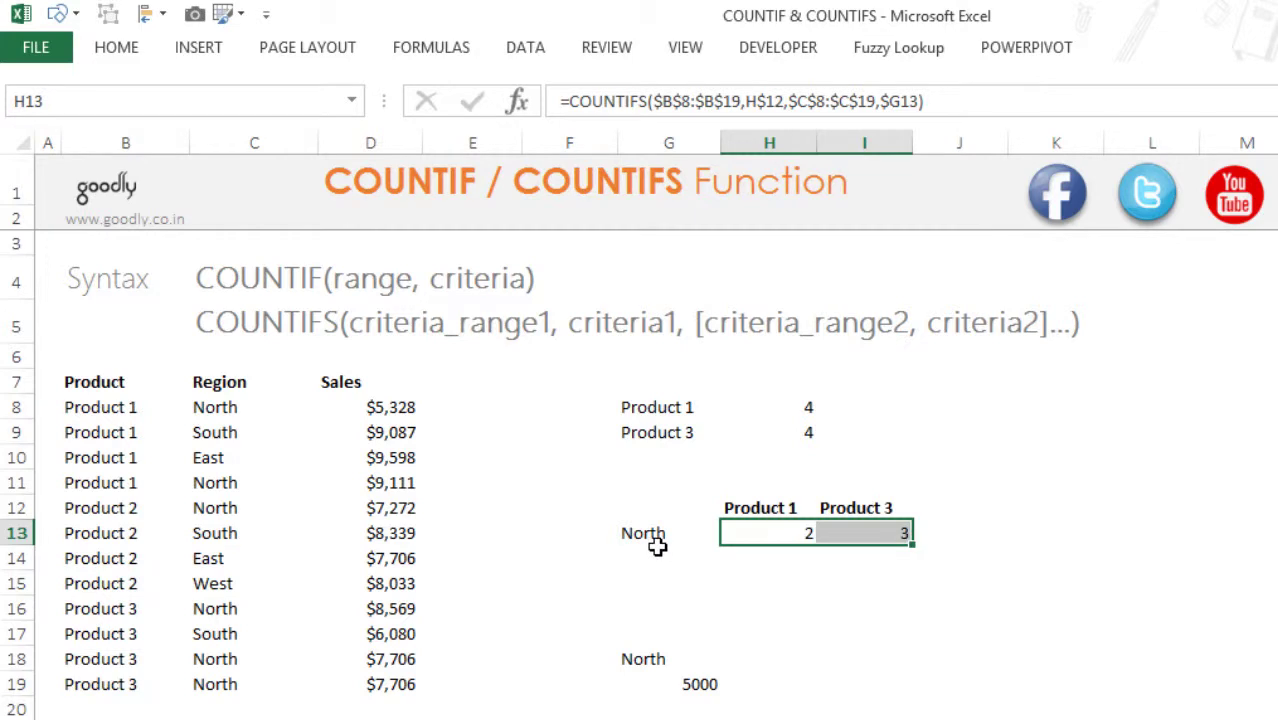
click(100, 614)
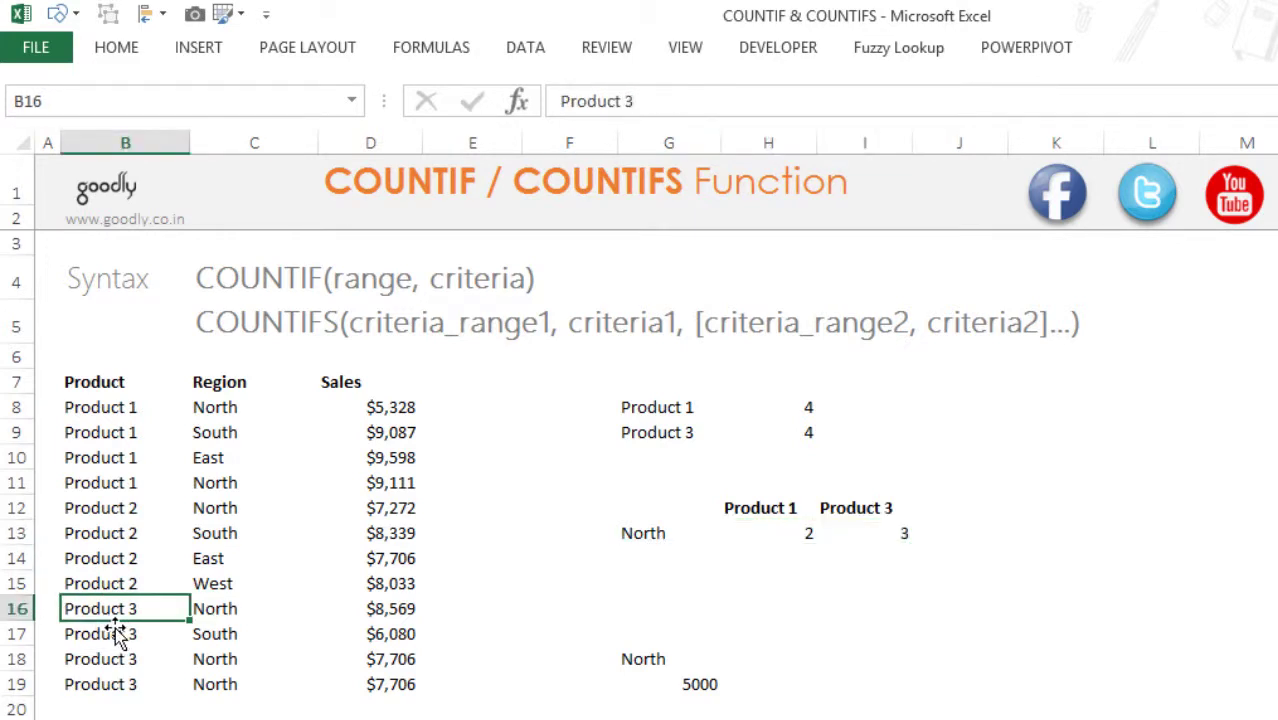
click(110, 663)
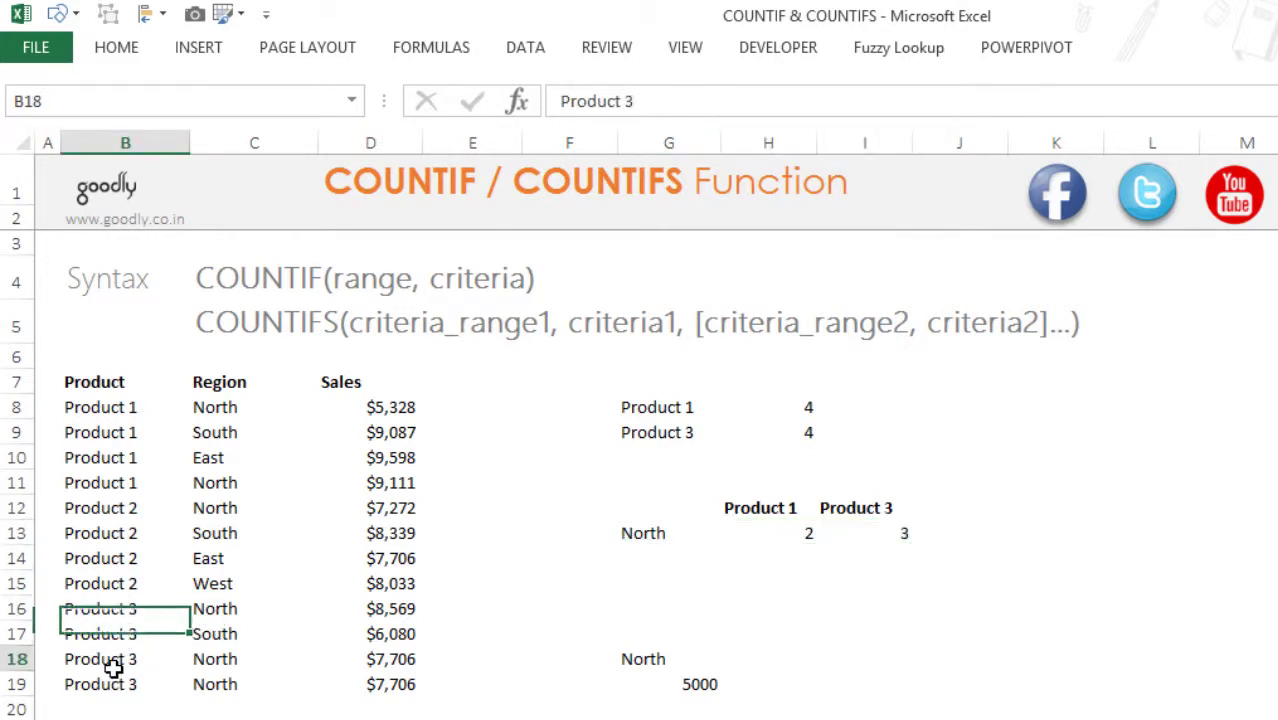
click(94, 690)
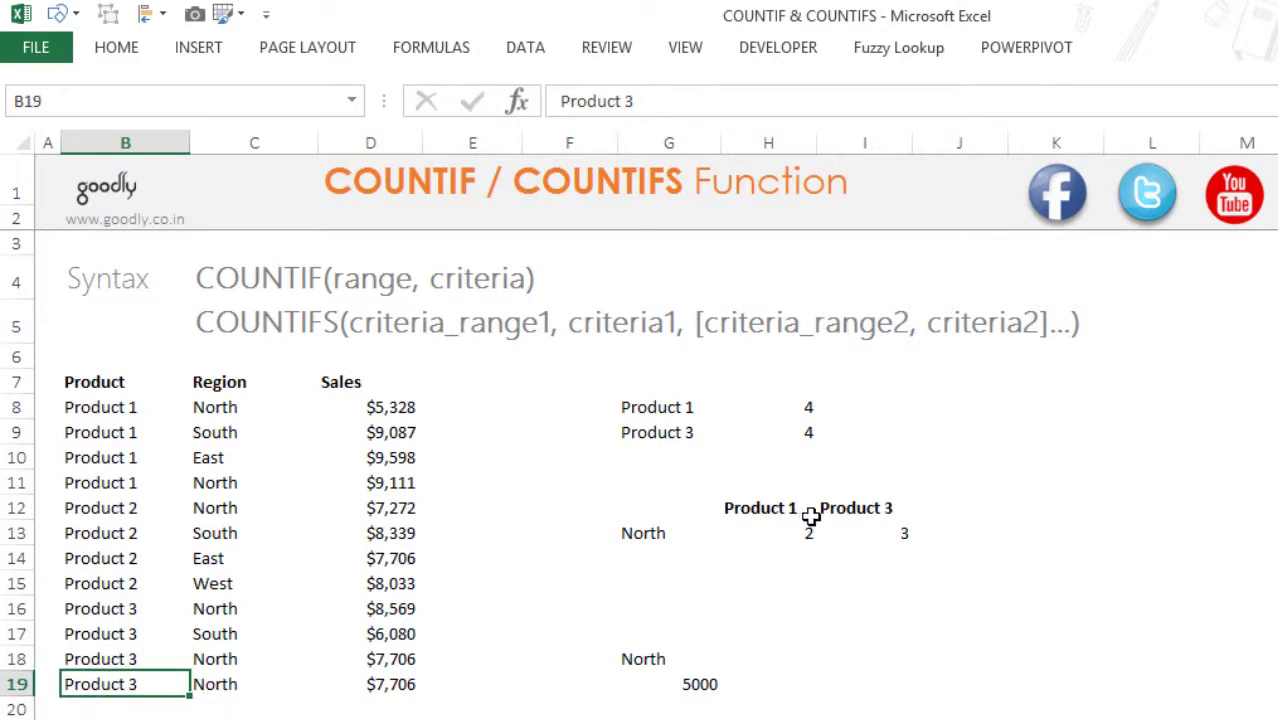
click(794, 668)
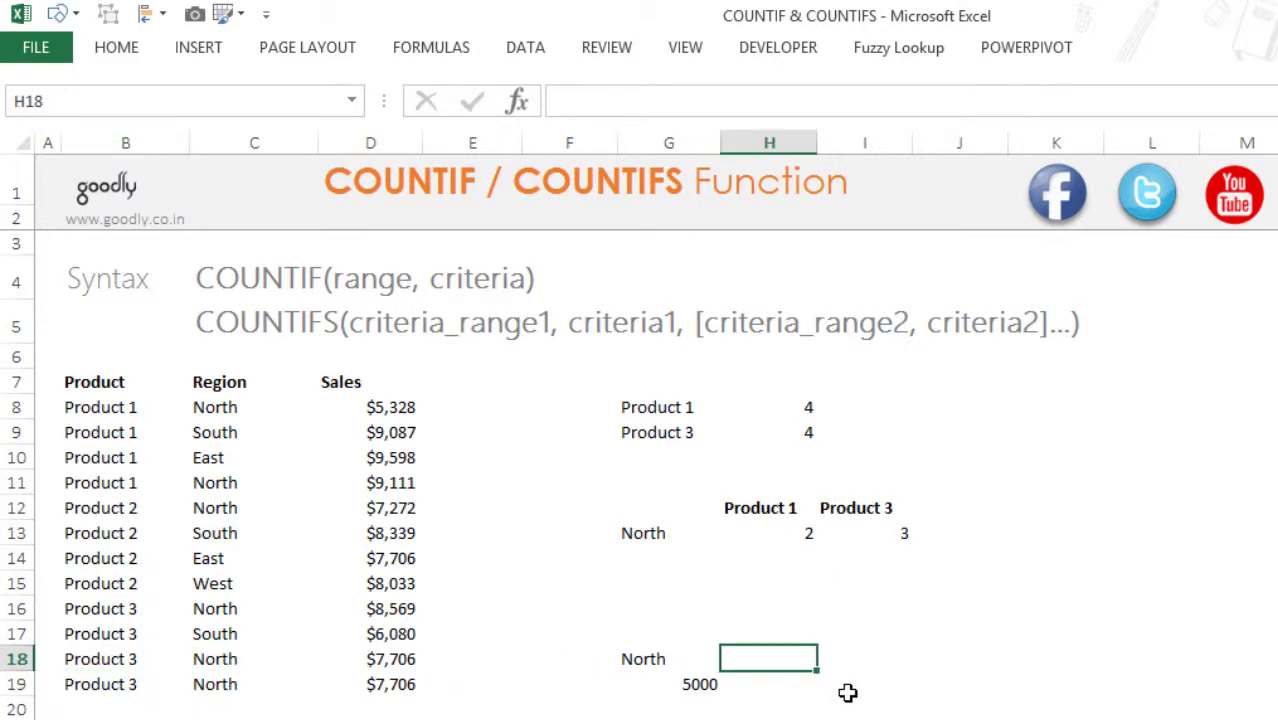
Start a COUNTIFS formula in H18.
text(=)
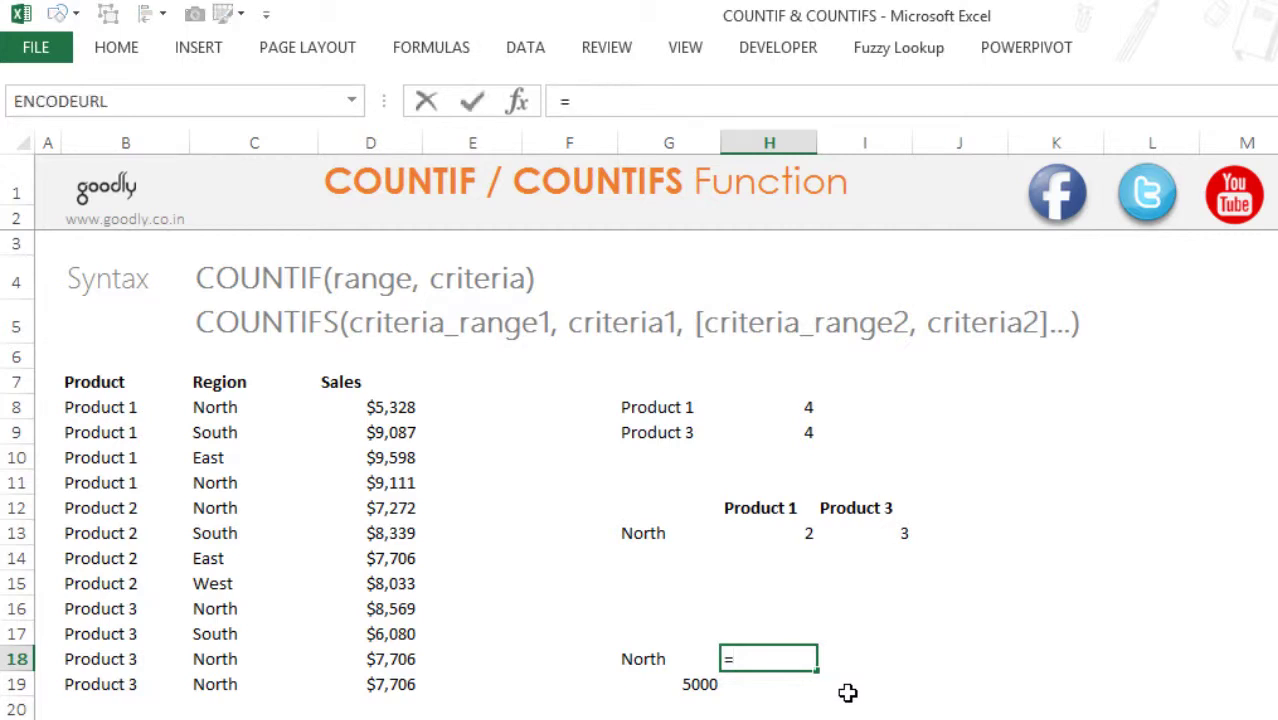
key(Escape)
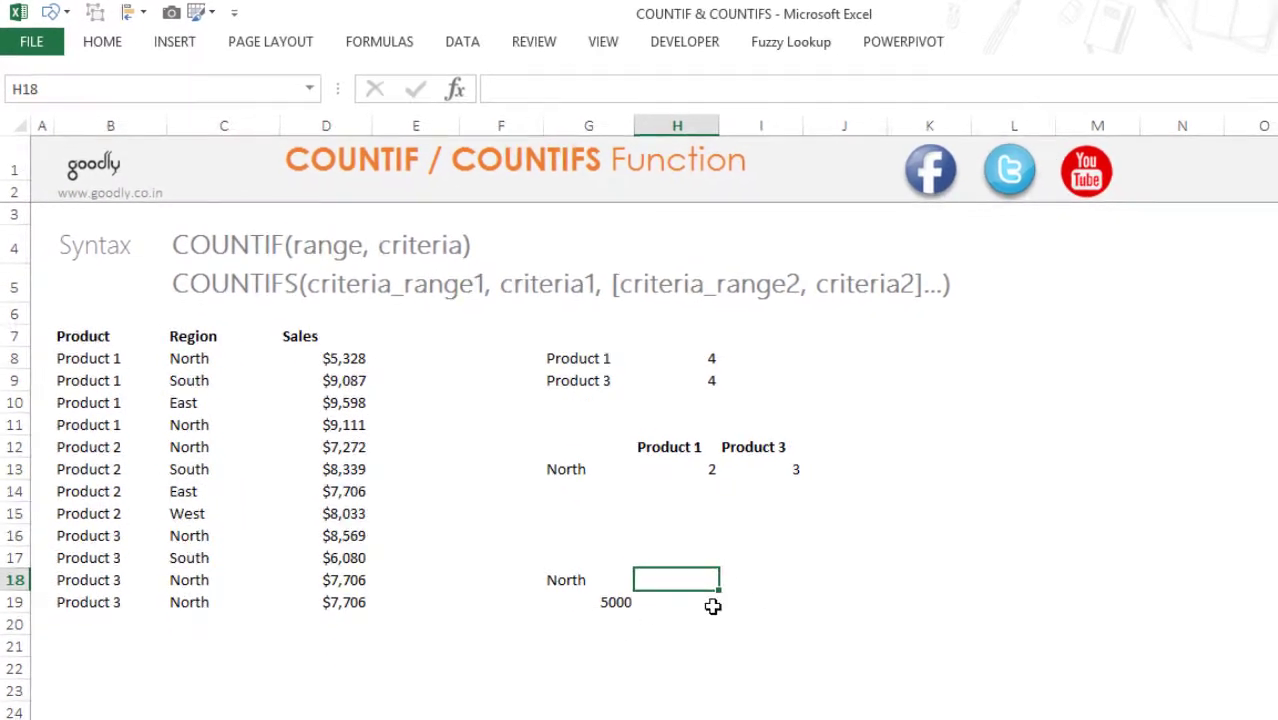
key(F2)
text(=)
text(cout)
key(BackSpace)
text(n)
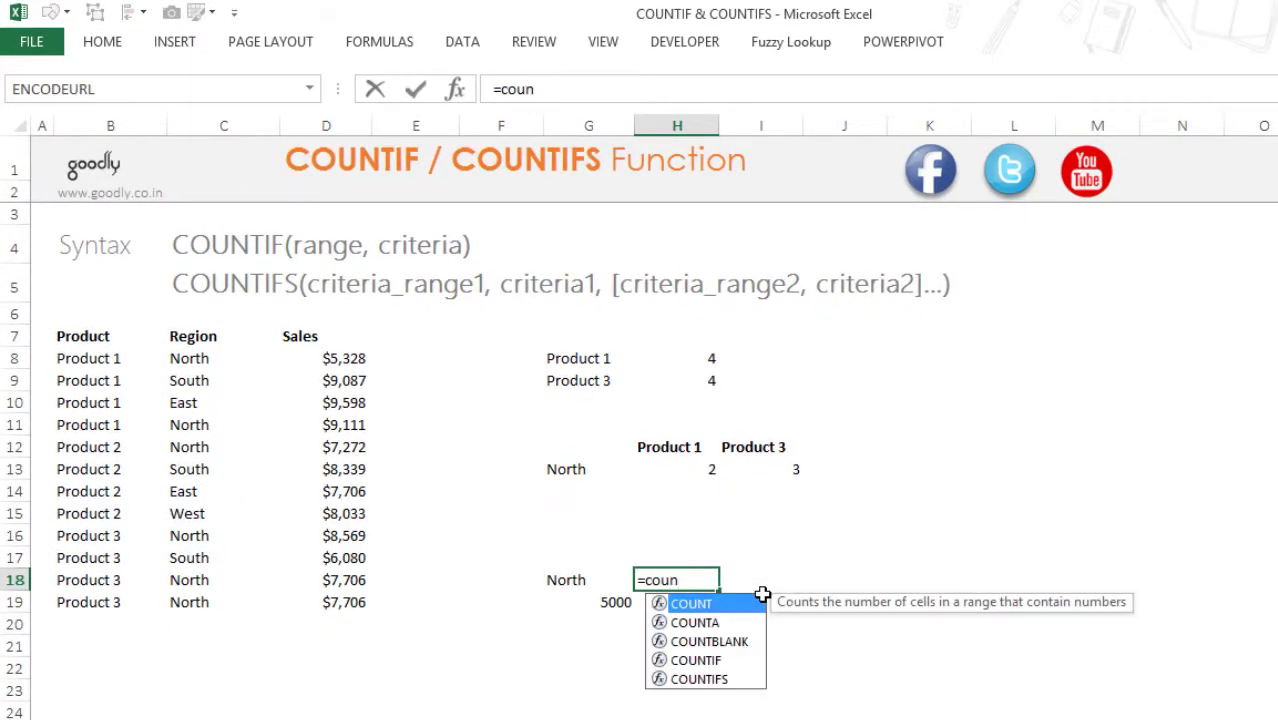
key(Down)
key(Down)
key(Down)
key(Down)
key(Tab)
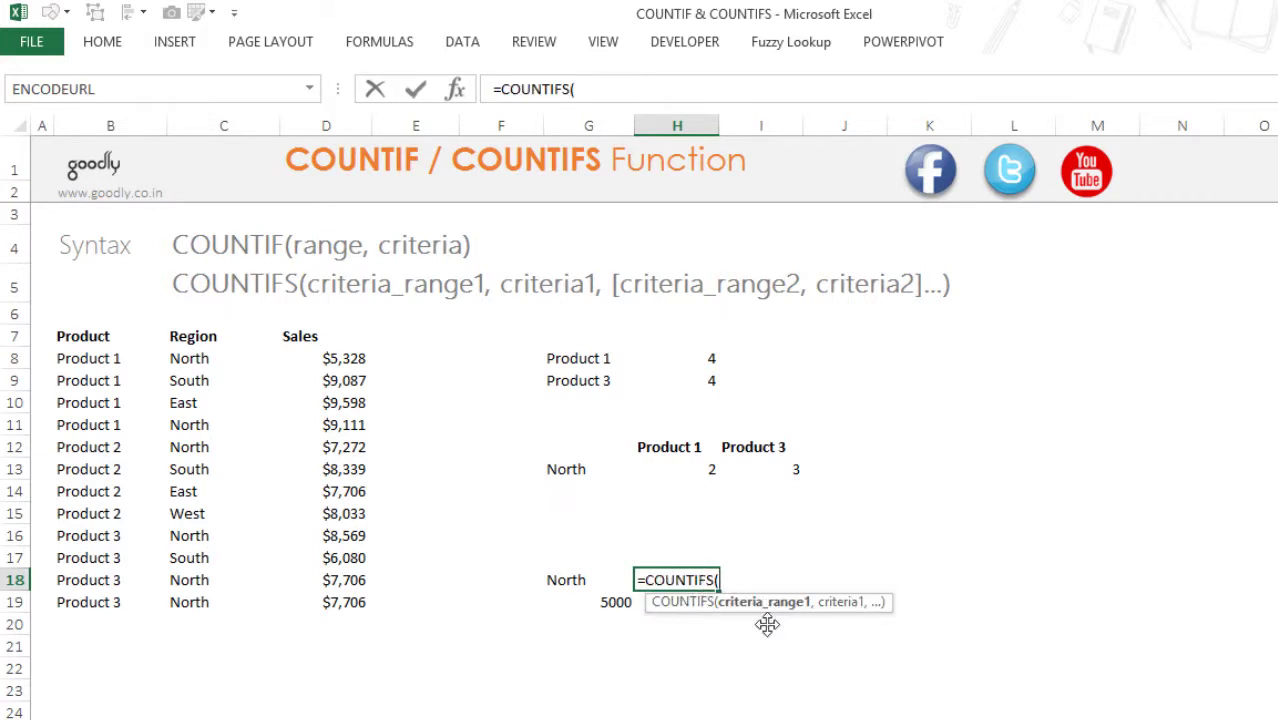
Add sales range D8:D19 with the criterion ">="&G19 for the 5000 threshold.
click(356, 489)
key(ctrl+Up)
key(Down)
key(ctrl+shift+Down)
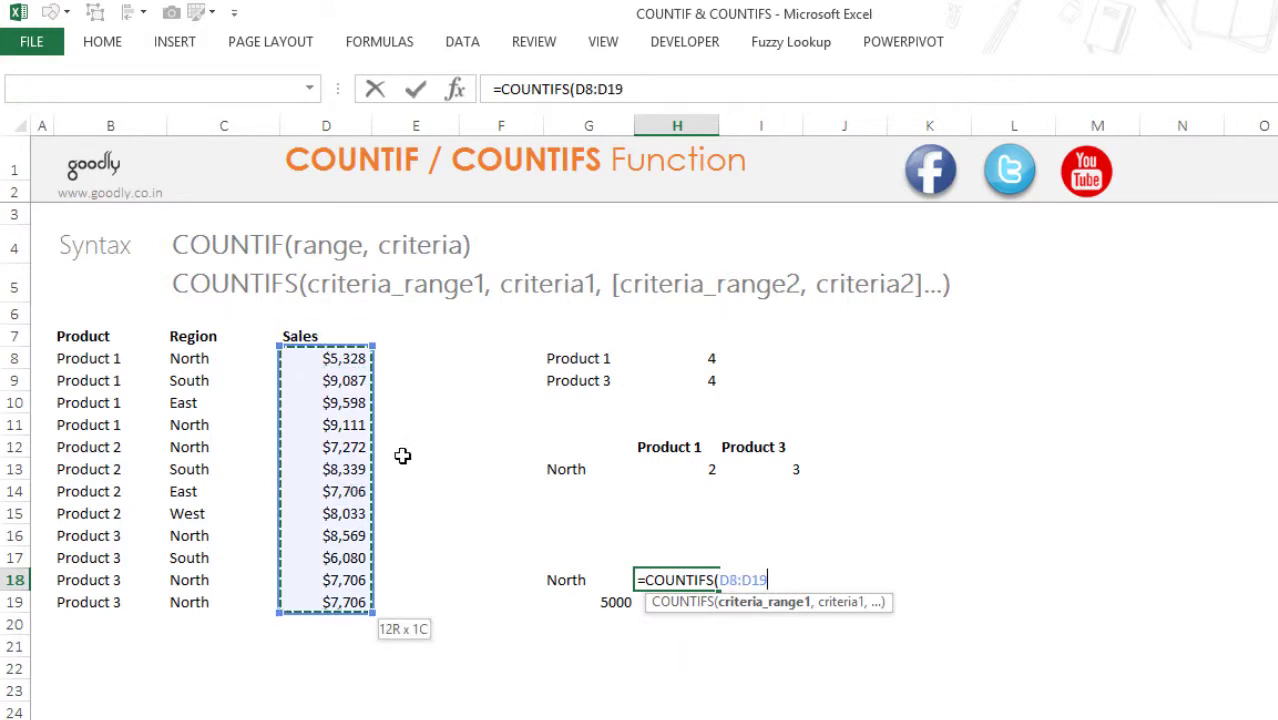
text(,)
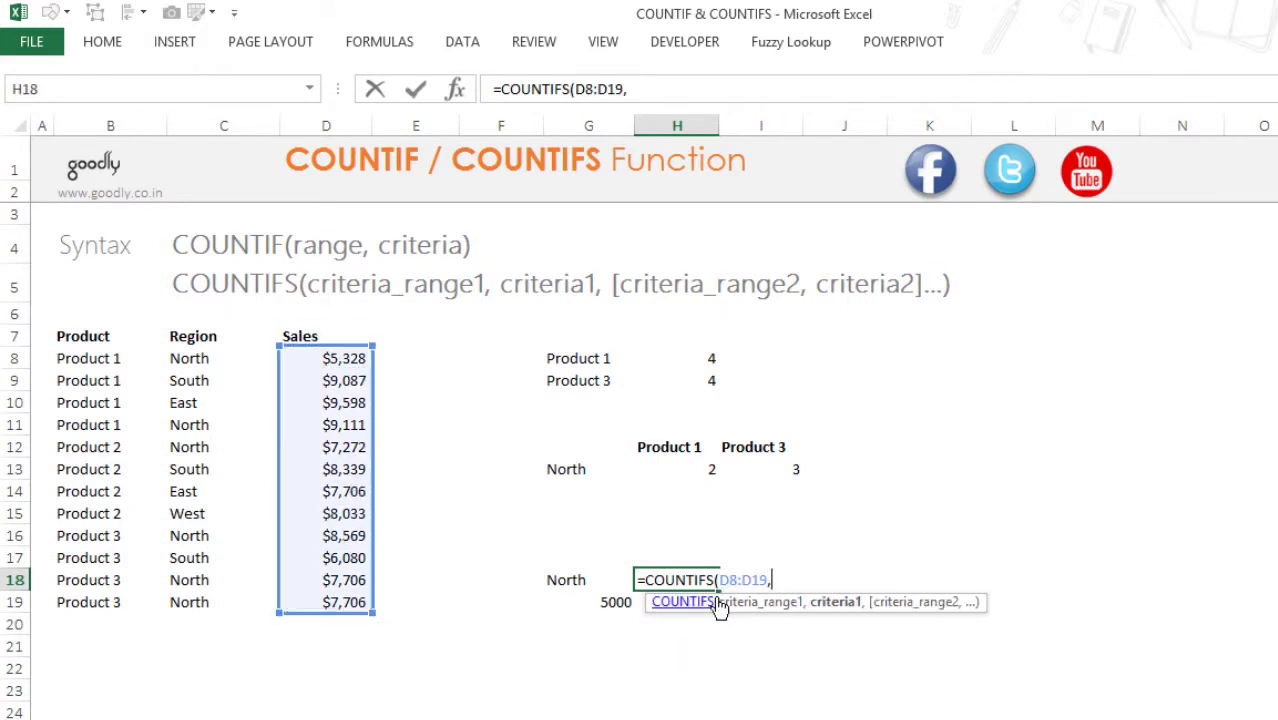
key(Left)
key(Down)
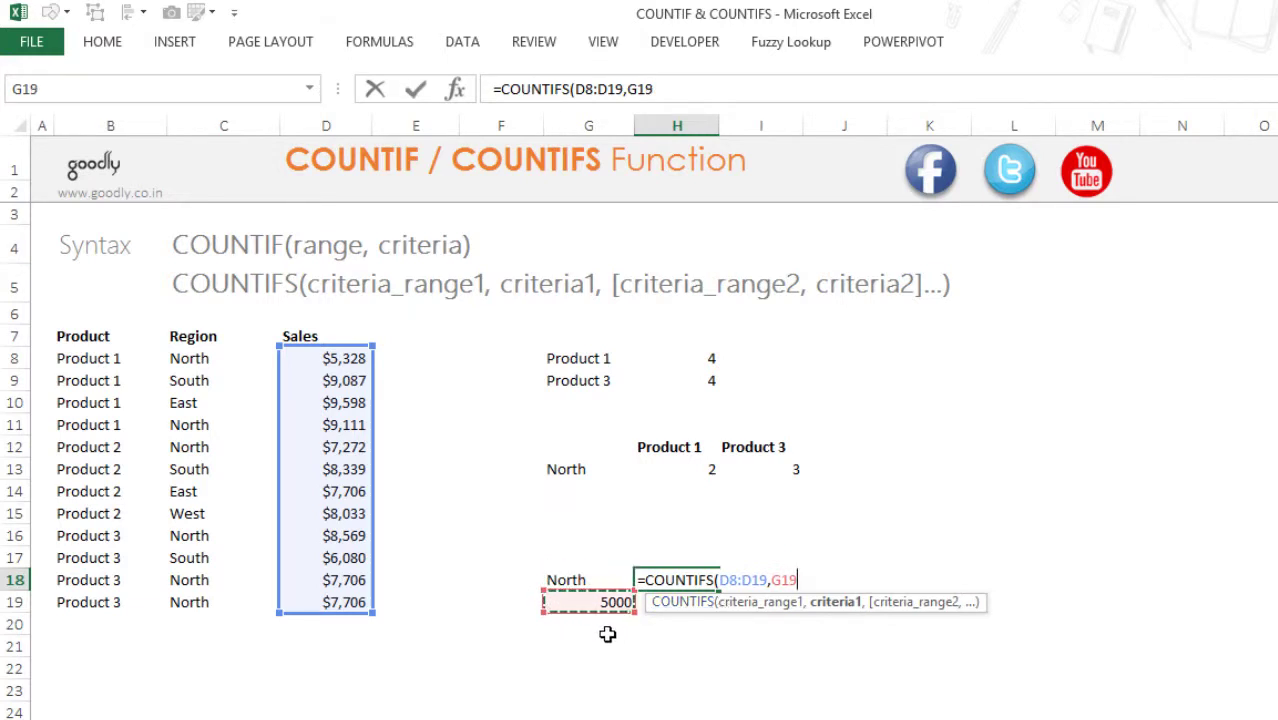
key(BackSpace)
key(BackSpace)
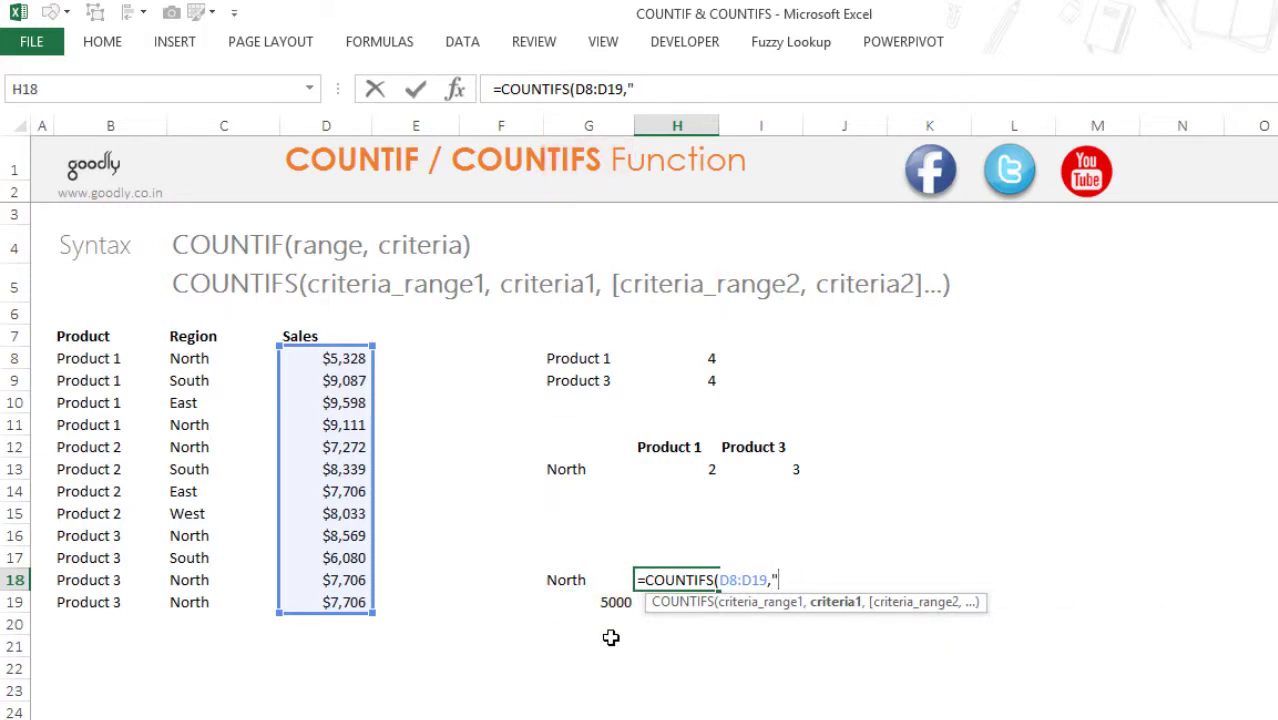
text(>=)
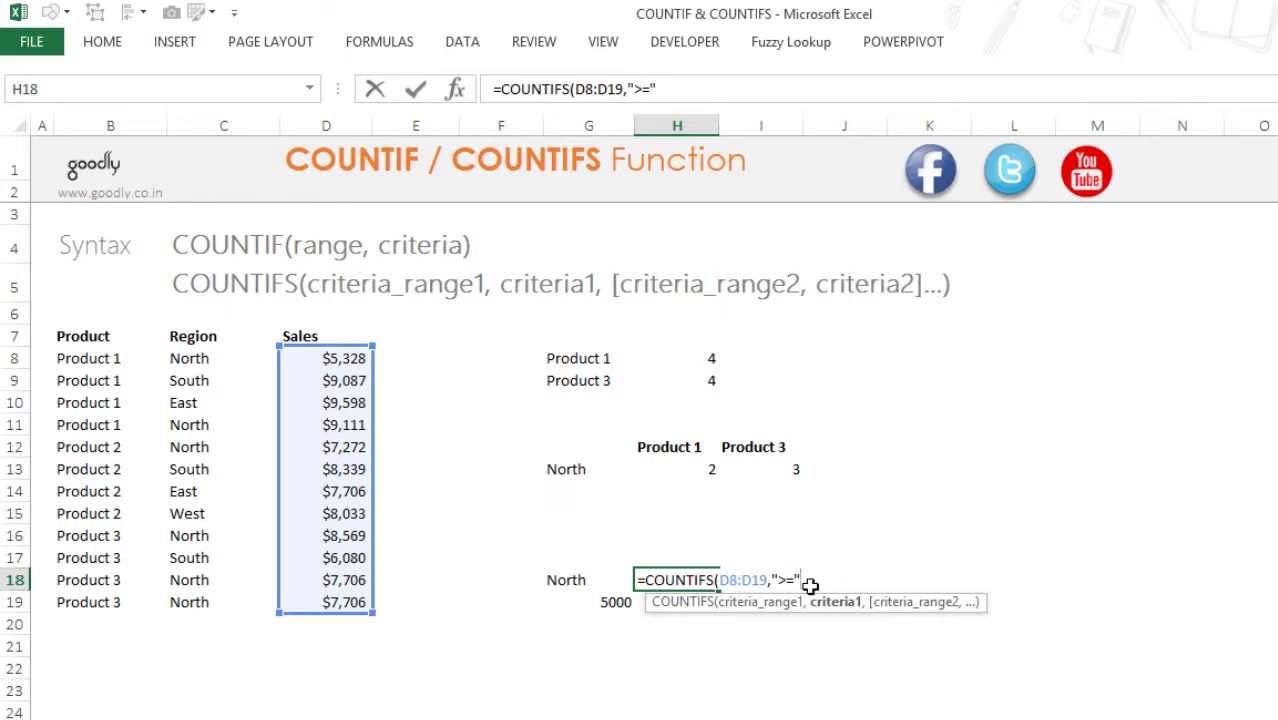
text("&)
click(618, 604)
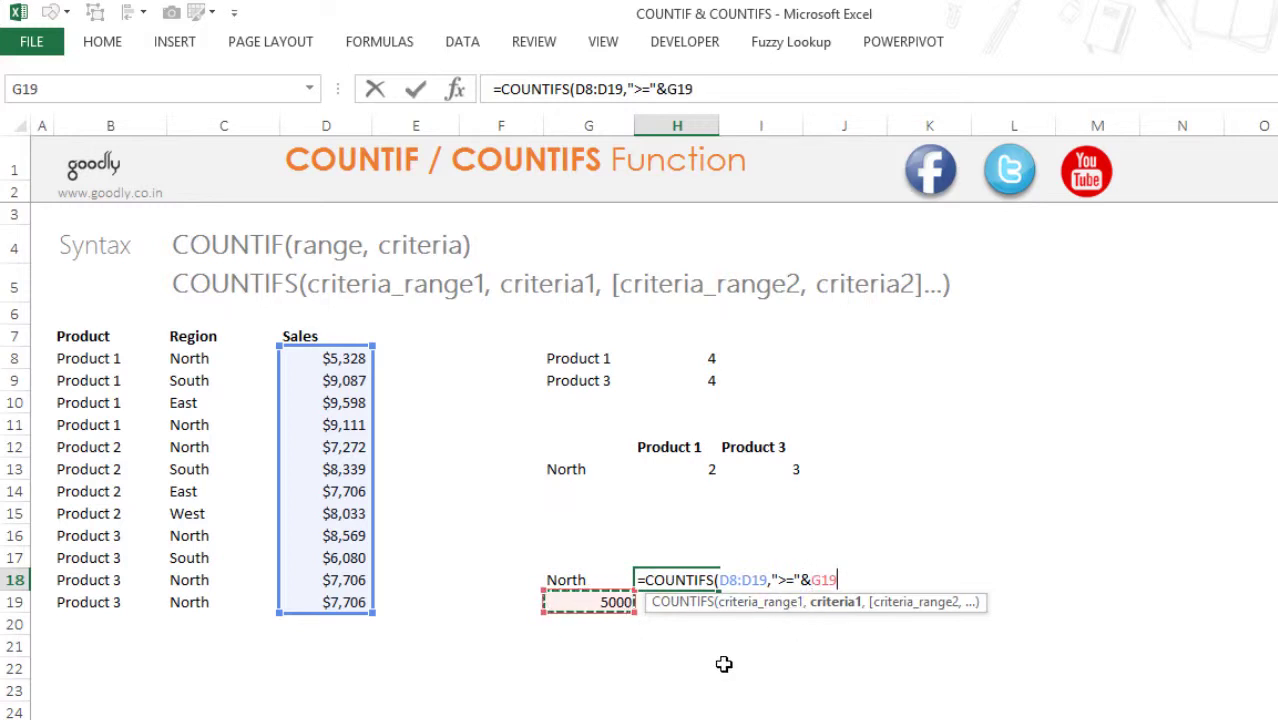
text(,)
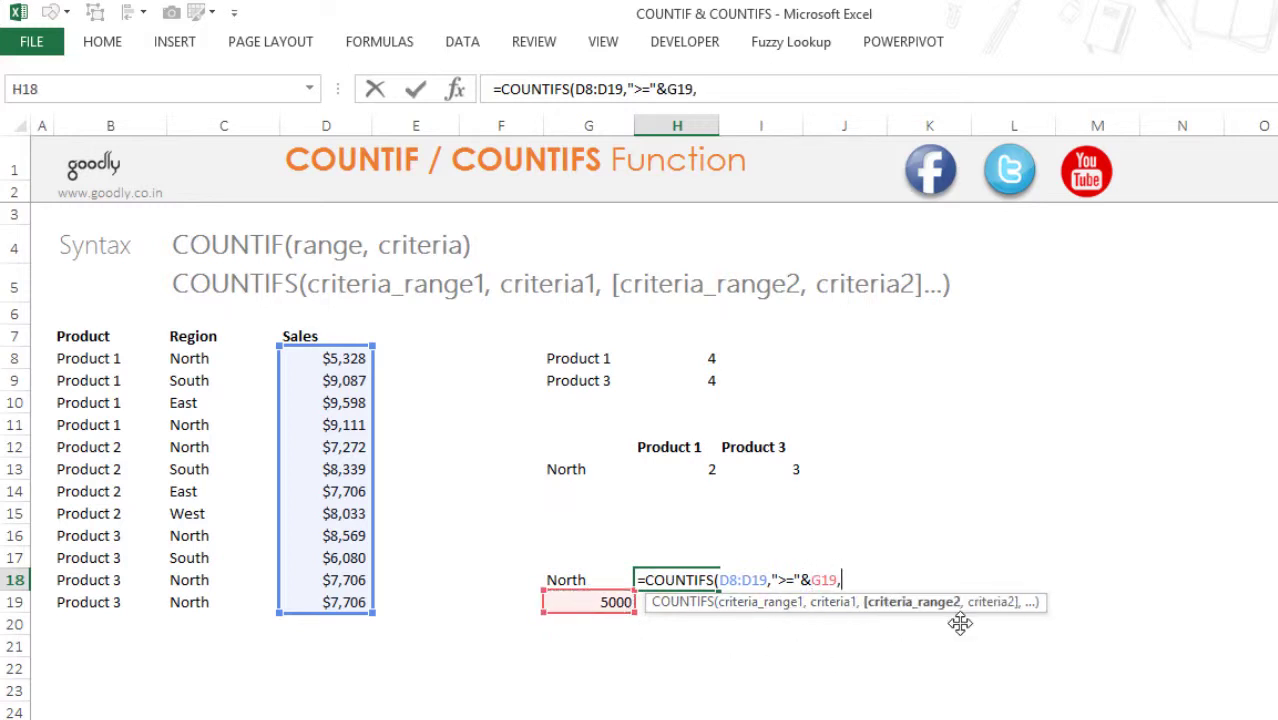
Add region range C8:C19 with criterion G18 (North), giving 6, then reopen H18.
click(202, 362)
key(ctrl+shift+Down)
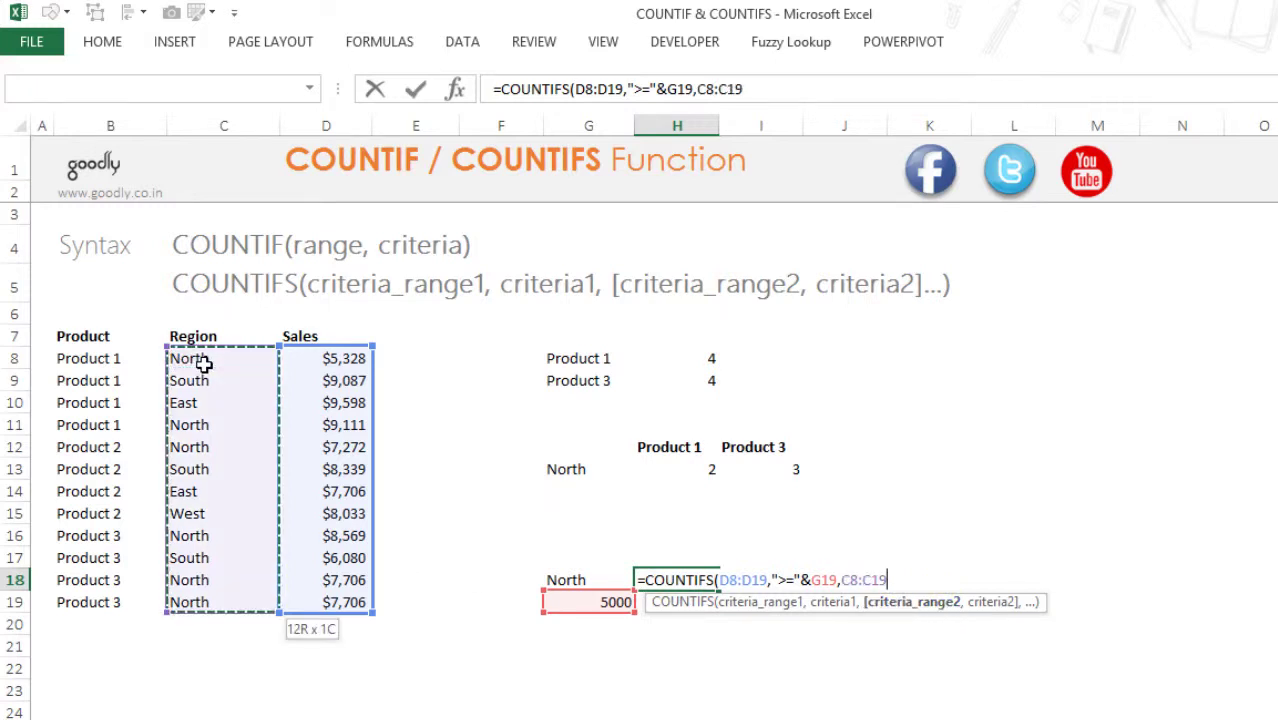
text(,)
key(Left)
text())
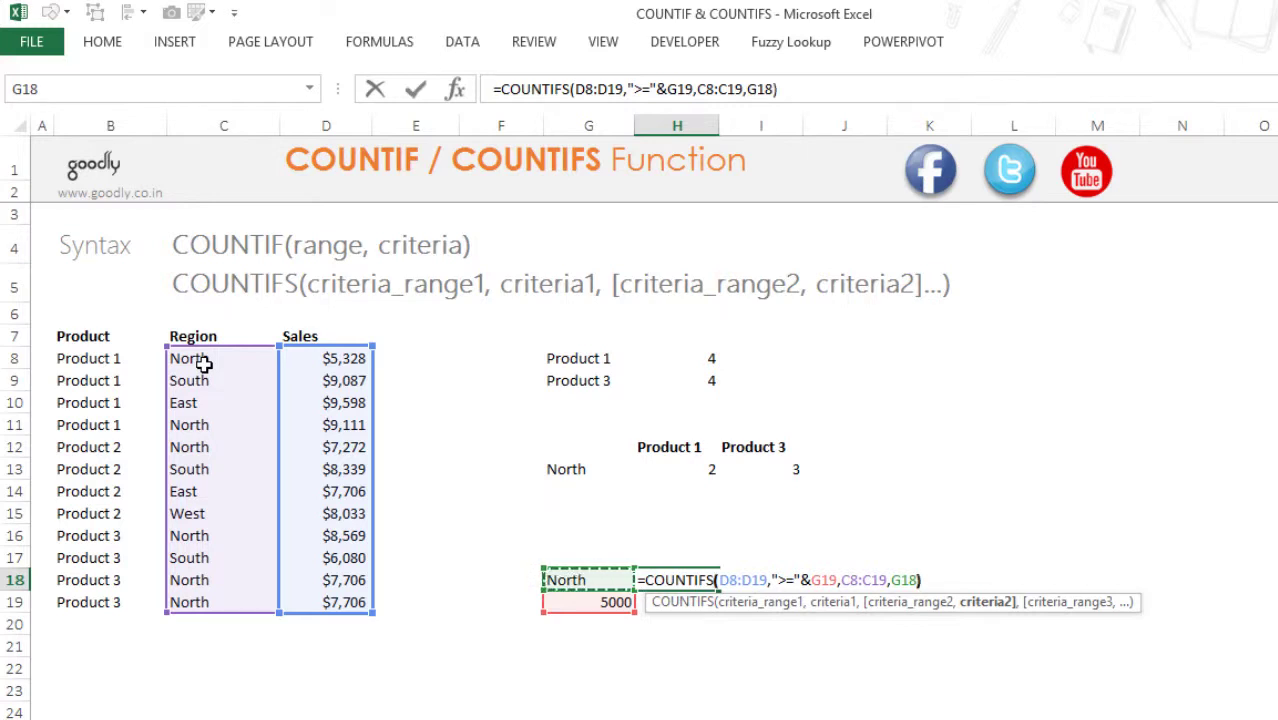
key(Return)
click(706, 586)
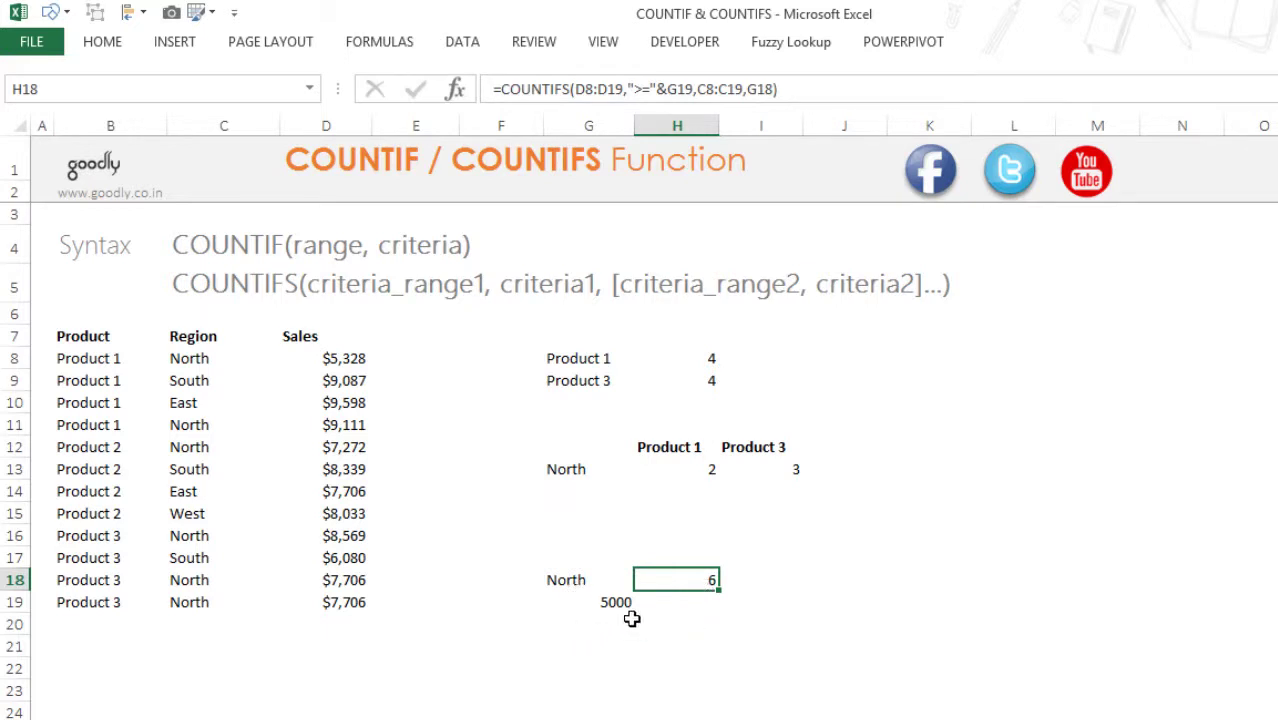
key(F2)
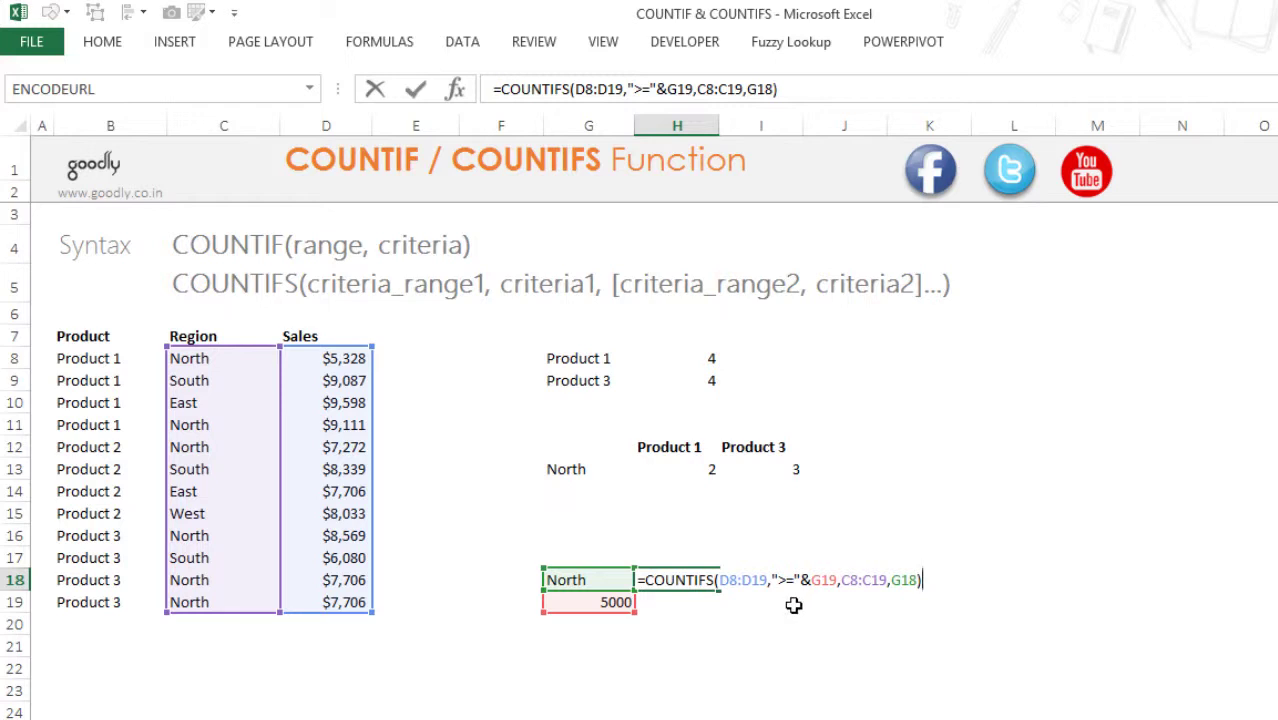
Replace H18's threshold criterion with the fixed ">=5000", still returning 6.
click(773, 582)
key(shift+Right)
key(shift+Right)
key(shift+Right)
key(shift+Right)
key(shift+Right)
key(shift+Right)
key(shift+Right)
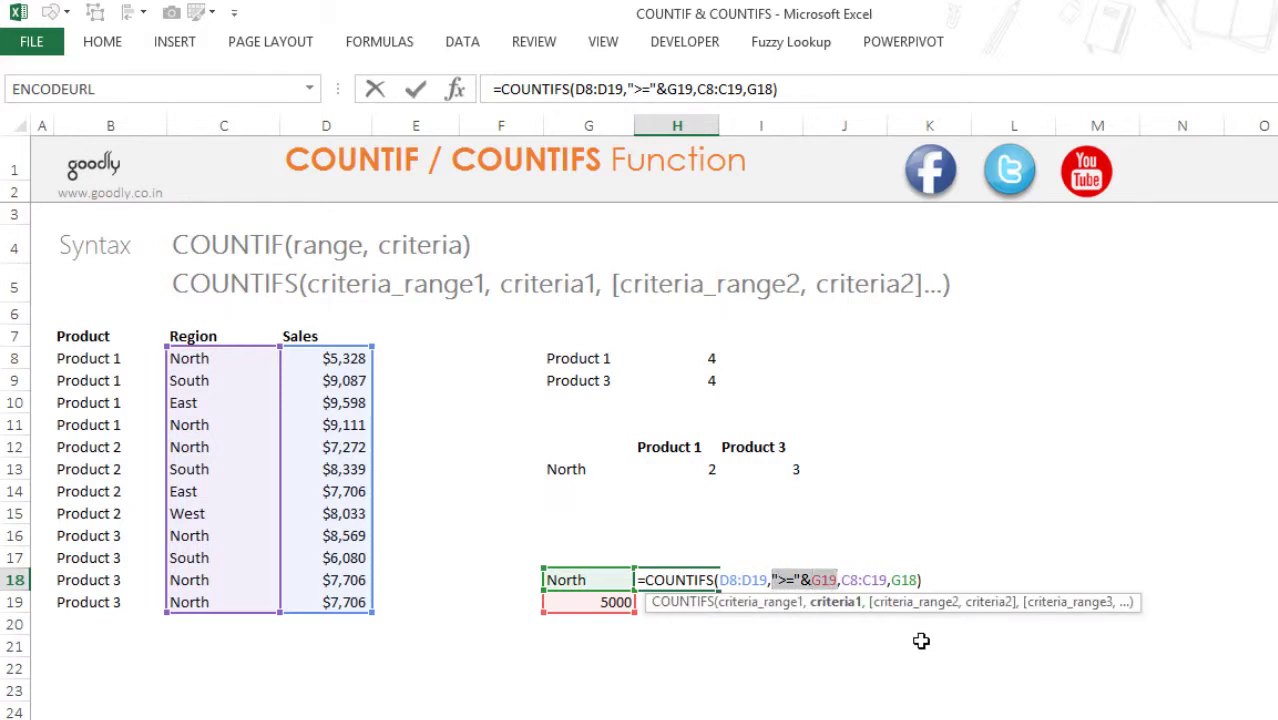
text(")
text(>=)
text(500)
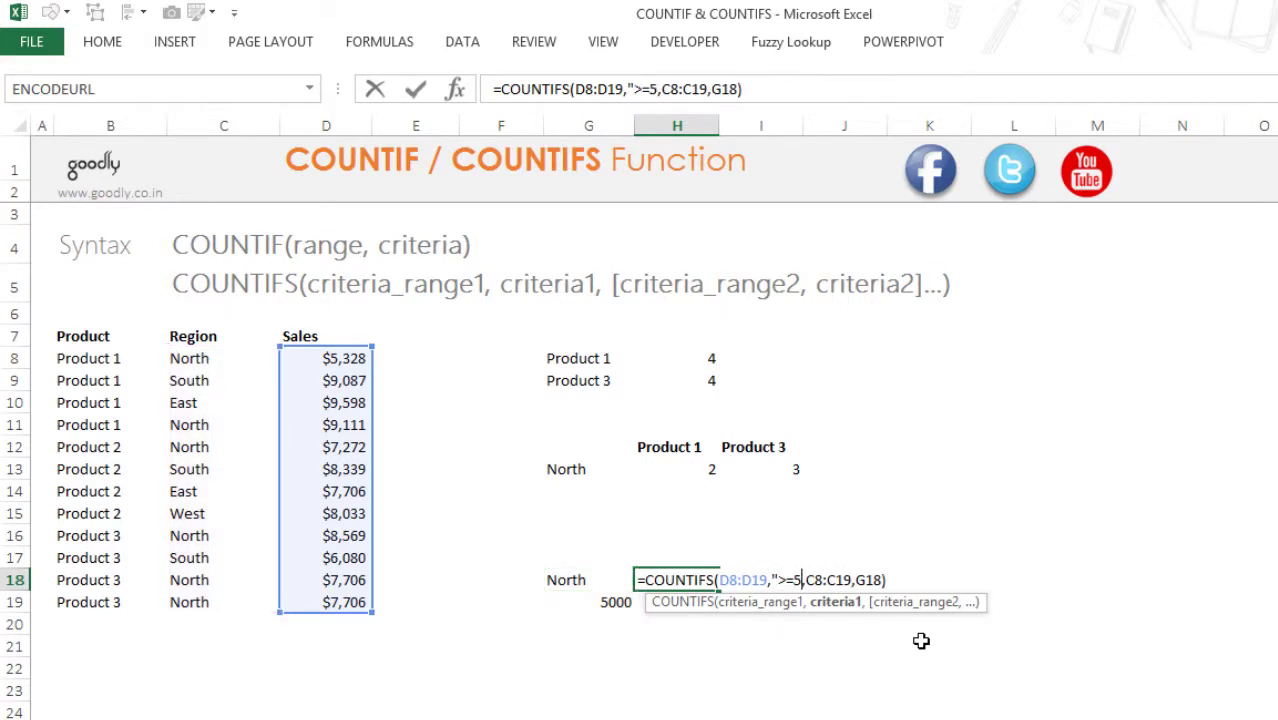
text(0")
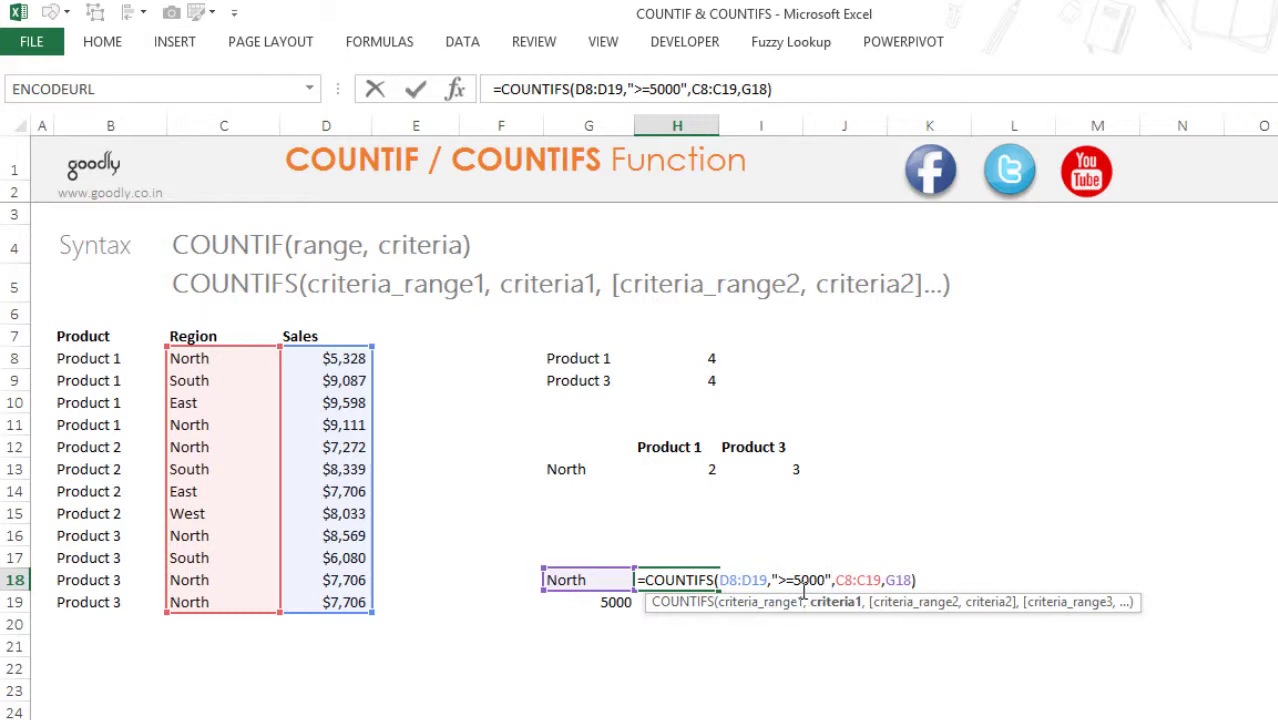
key(Return)
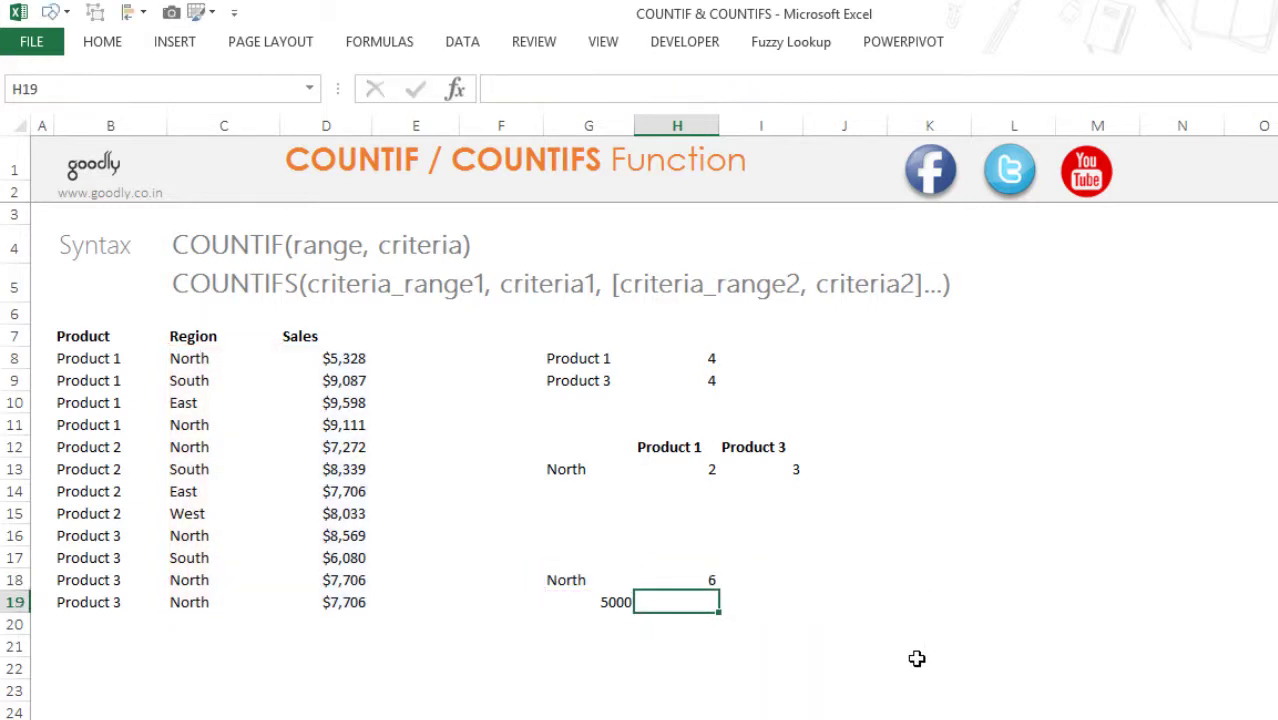
Start H19's formula with the absolute sales range $D$8:$D$19 and criterion ">="&G19.
text(=s)
key(BackSpace)
text(con)
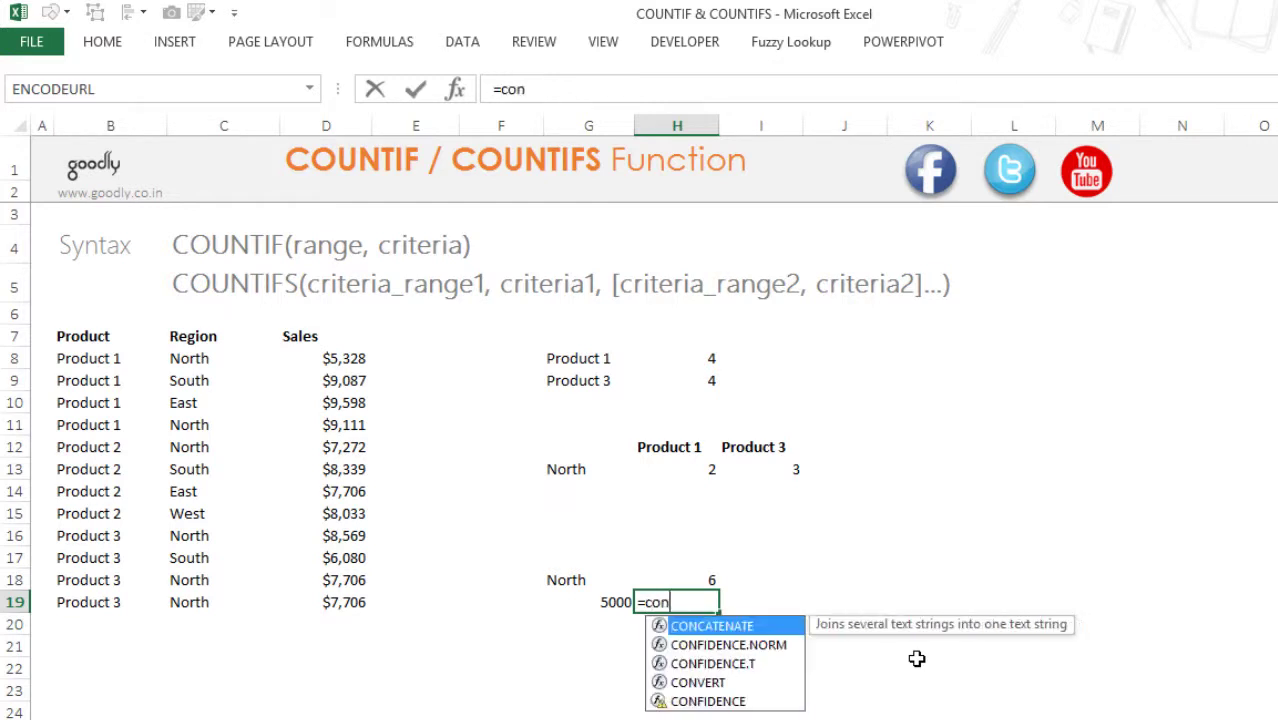
key(BackSpace)
text(u)
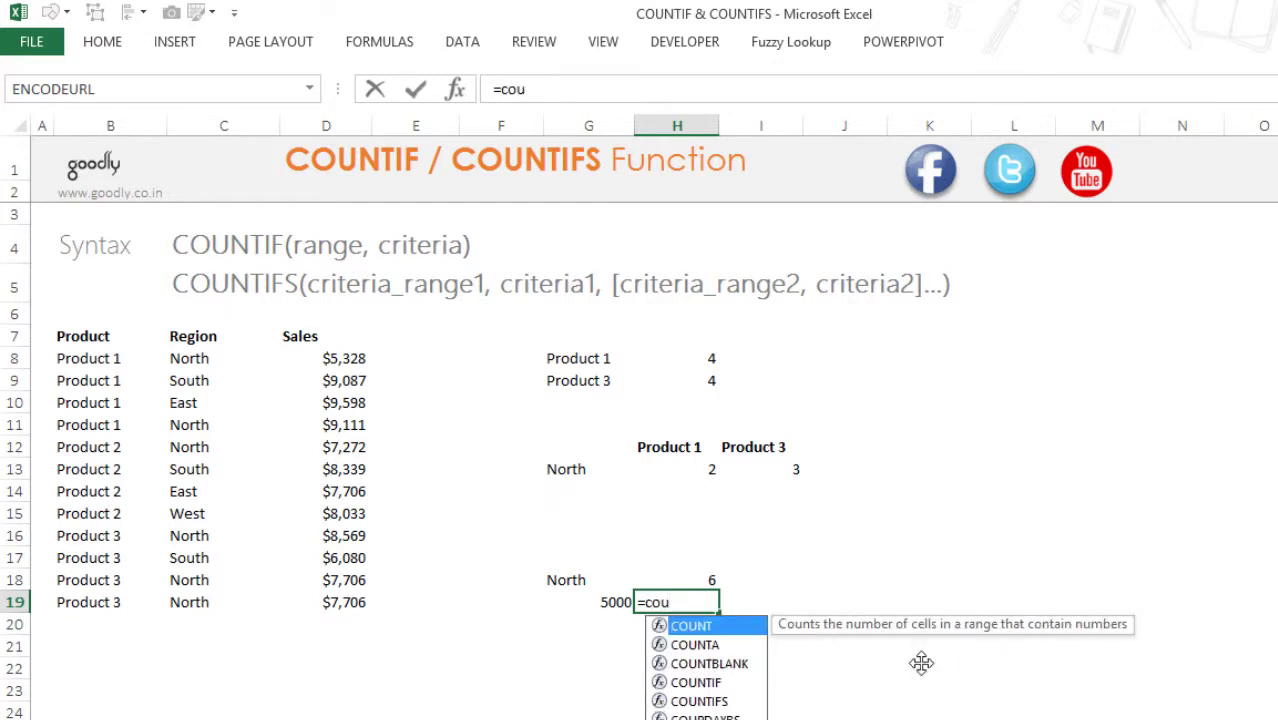
key(Down)
key(Down)
key(Down)
key(Tab)
key(Left)
key(Left)
key(Left)
key(Left)
key(ctrl+shift+Up)
key(shift+Down)
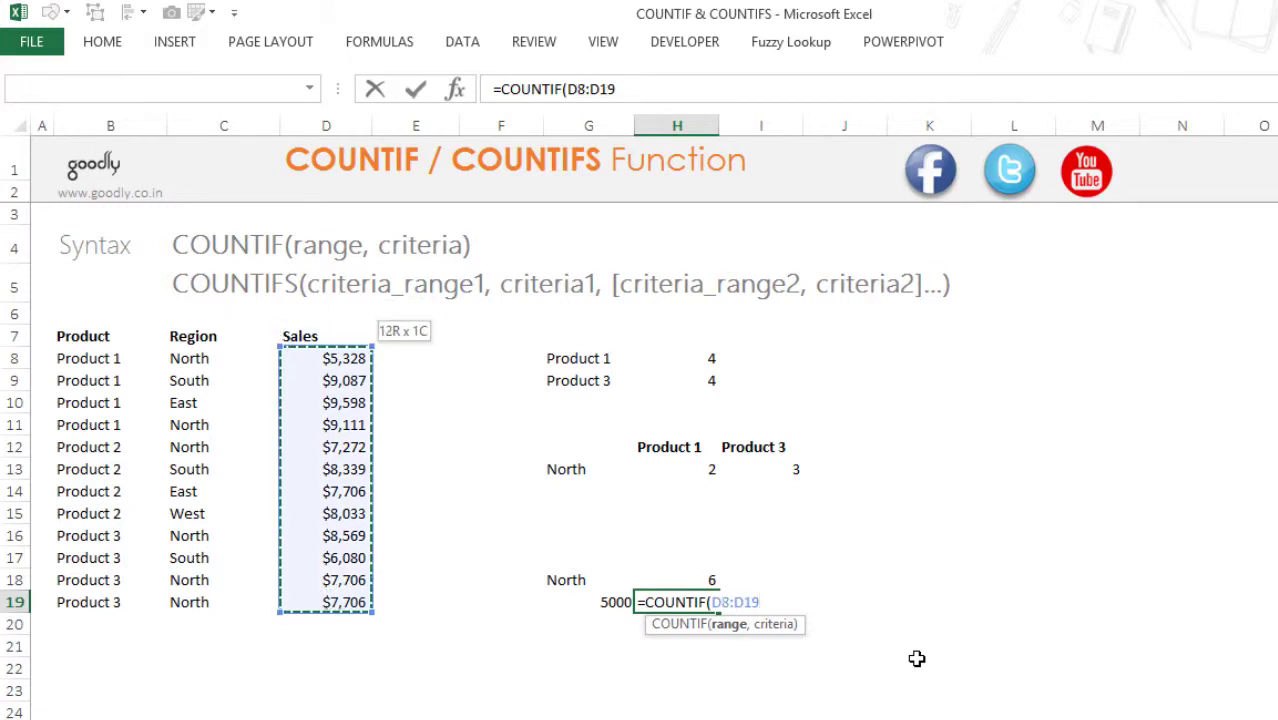
key(F4)
text(,)
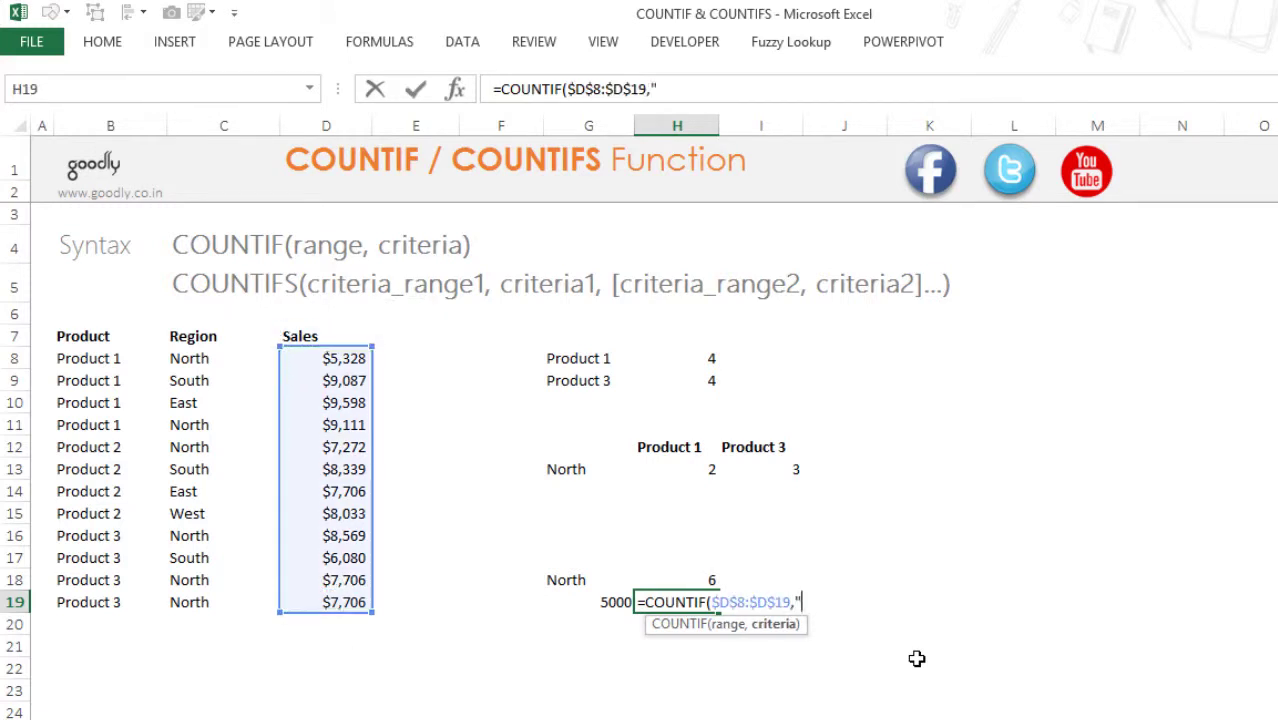
text(">="&)
key(Left)
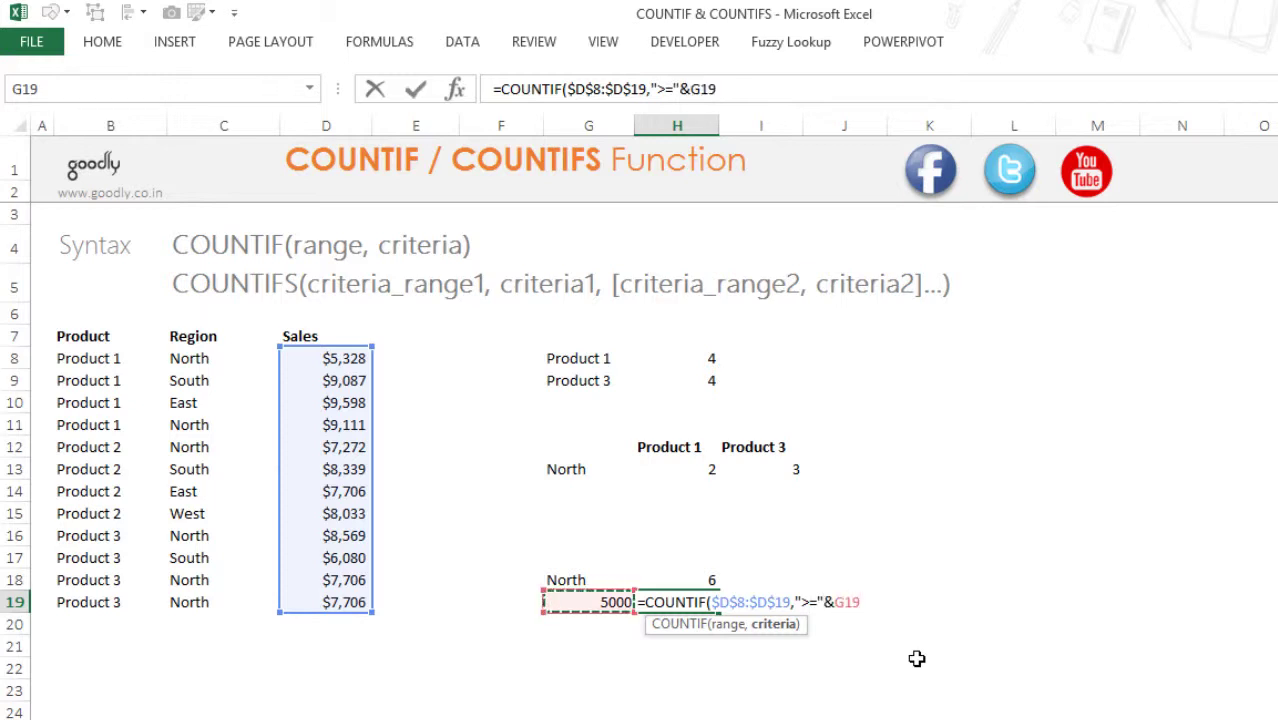
Add the absolute region range $C$8:$C$19 with North in G18 as criterion.
text(,)
key(Left)
key(Left)
key(Left)
key(Left)
key(Left)
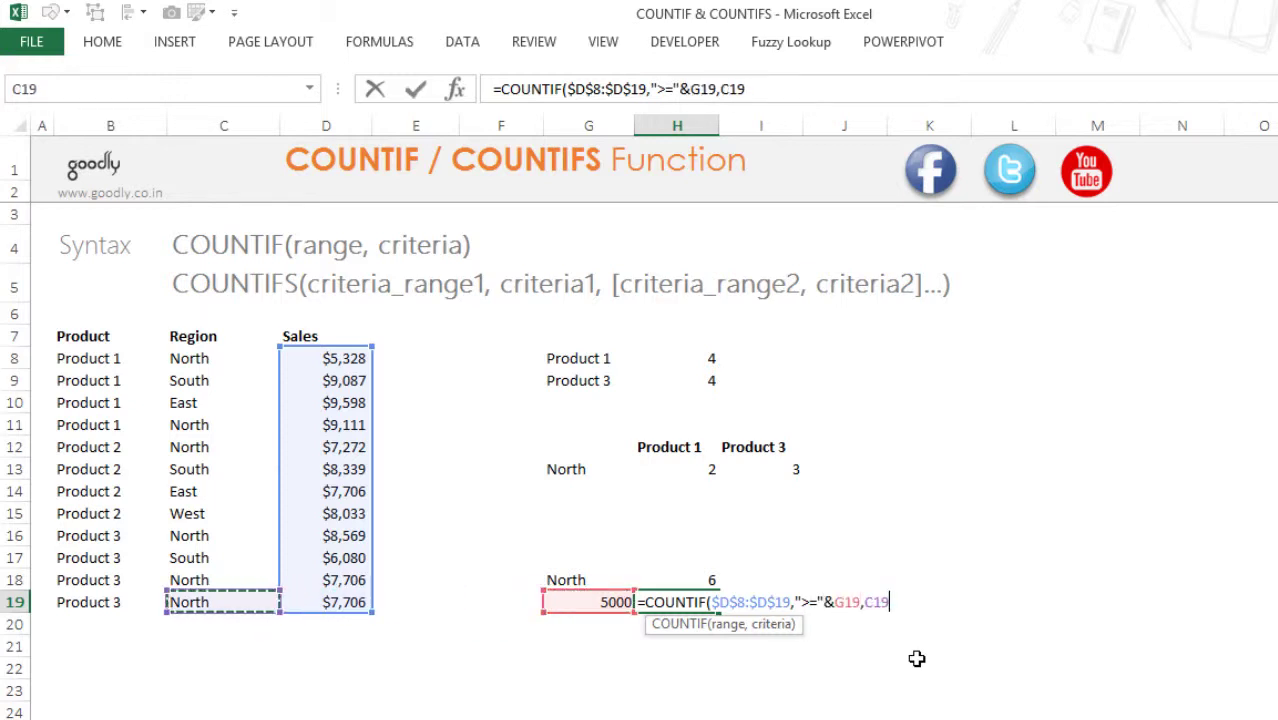
key(ctrl+shift+Up)
key(shift+Down)
key(F4)
text(,)
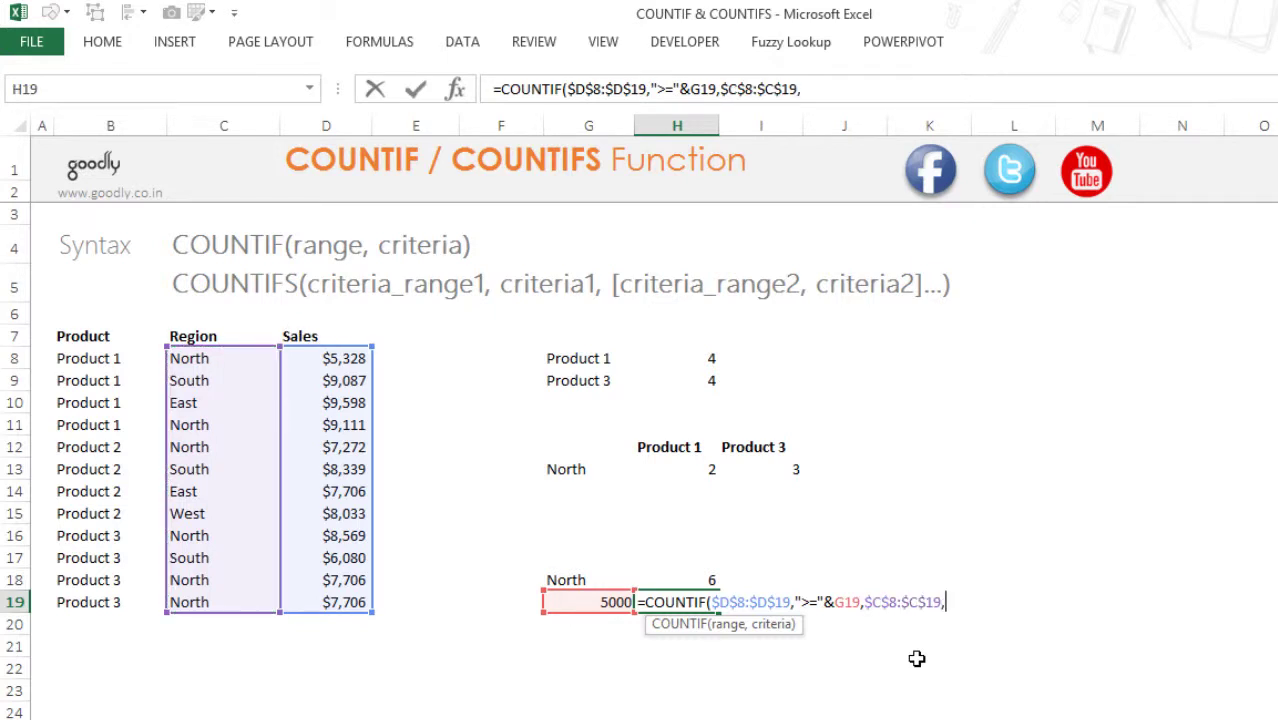
key(Left)
key(Left)
key(Up)
key(Right)
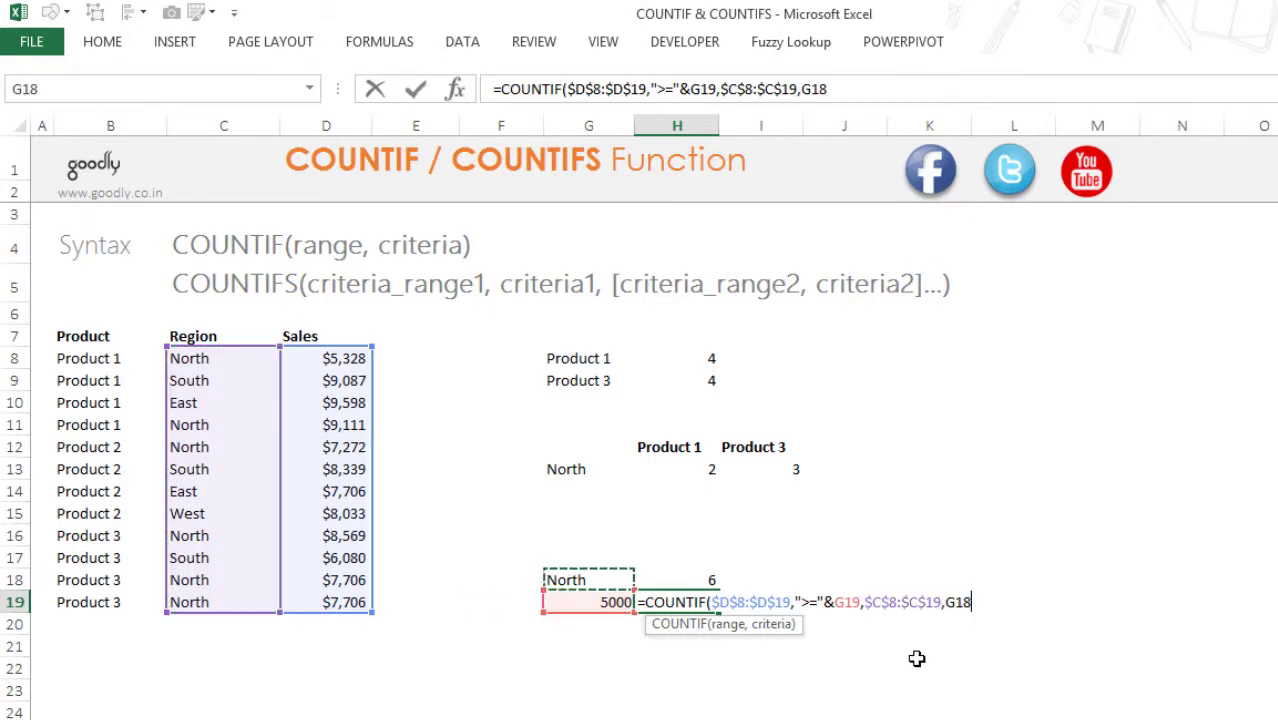
Correct COUNTIF to COUNTIFS and enter the formula in H19, showing 6.
key(Return)
key(Return)
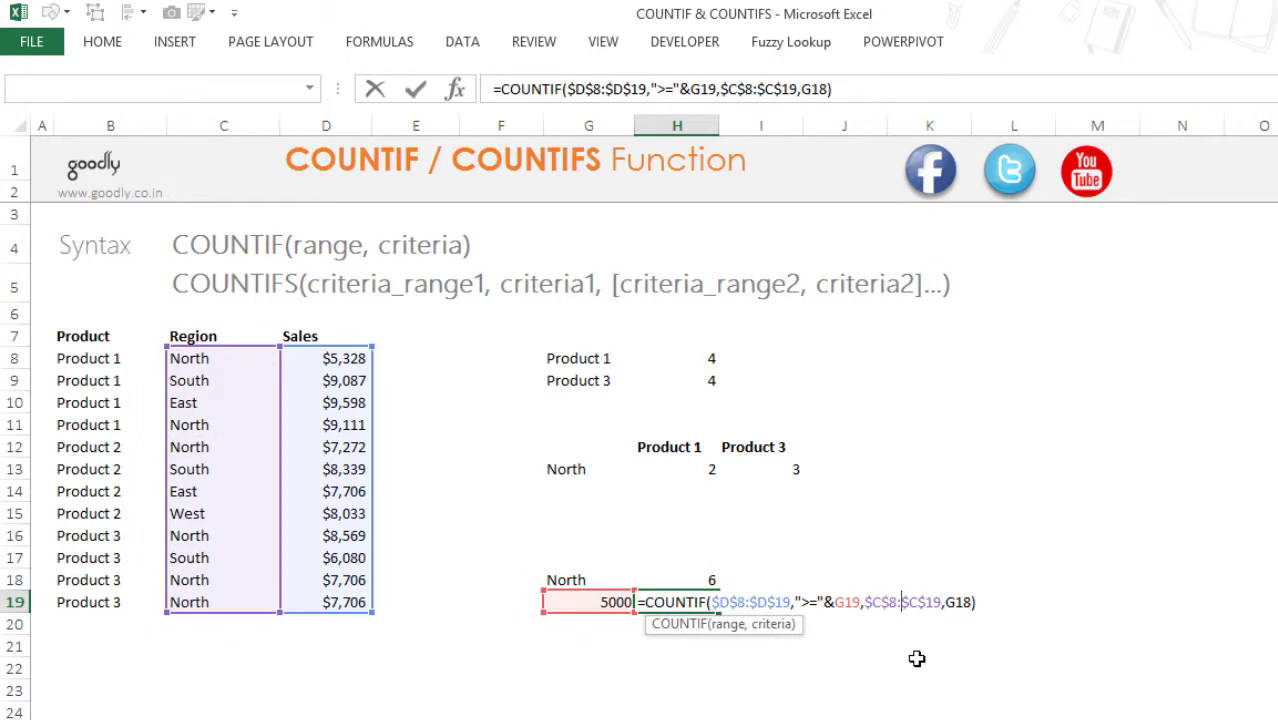
key(ctrl+Left)
key(ctrl+Left)
key(ctrl+Left)
key(ctrl+Left)
key(ctrl+Left)
key(ctrl+Left)
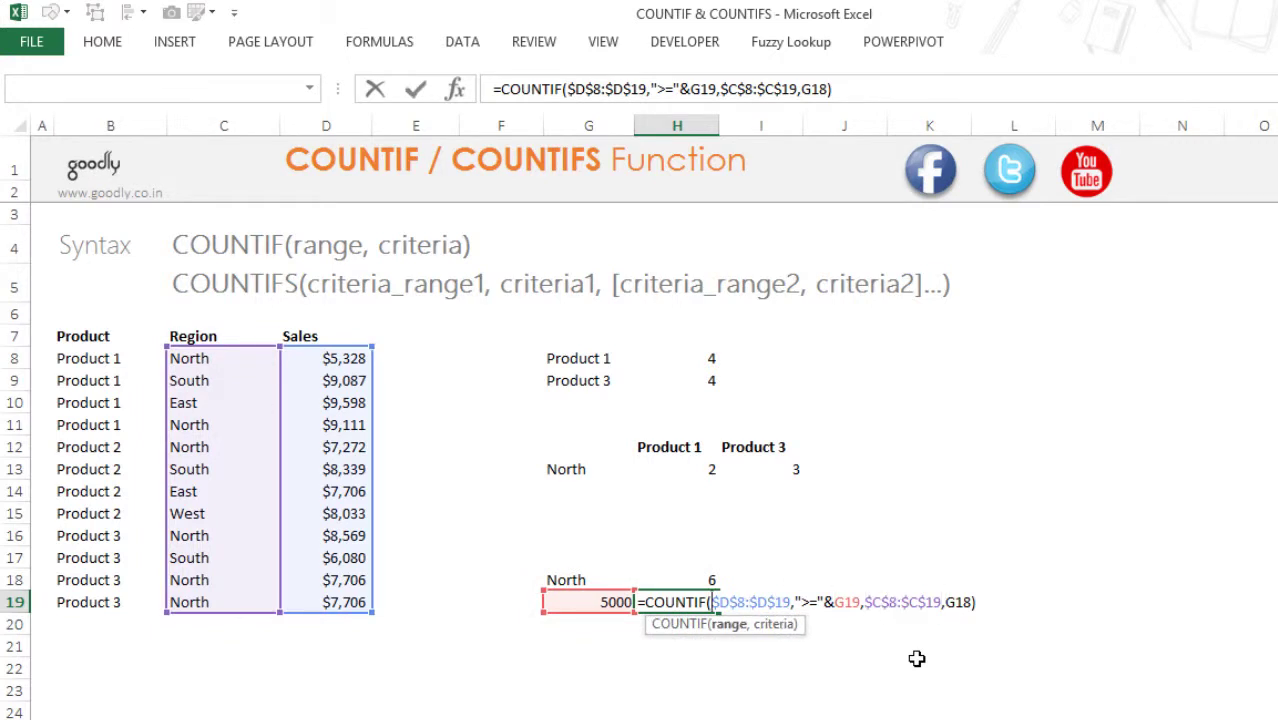
key(Left)
text(s)
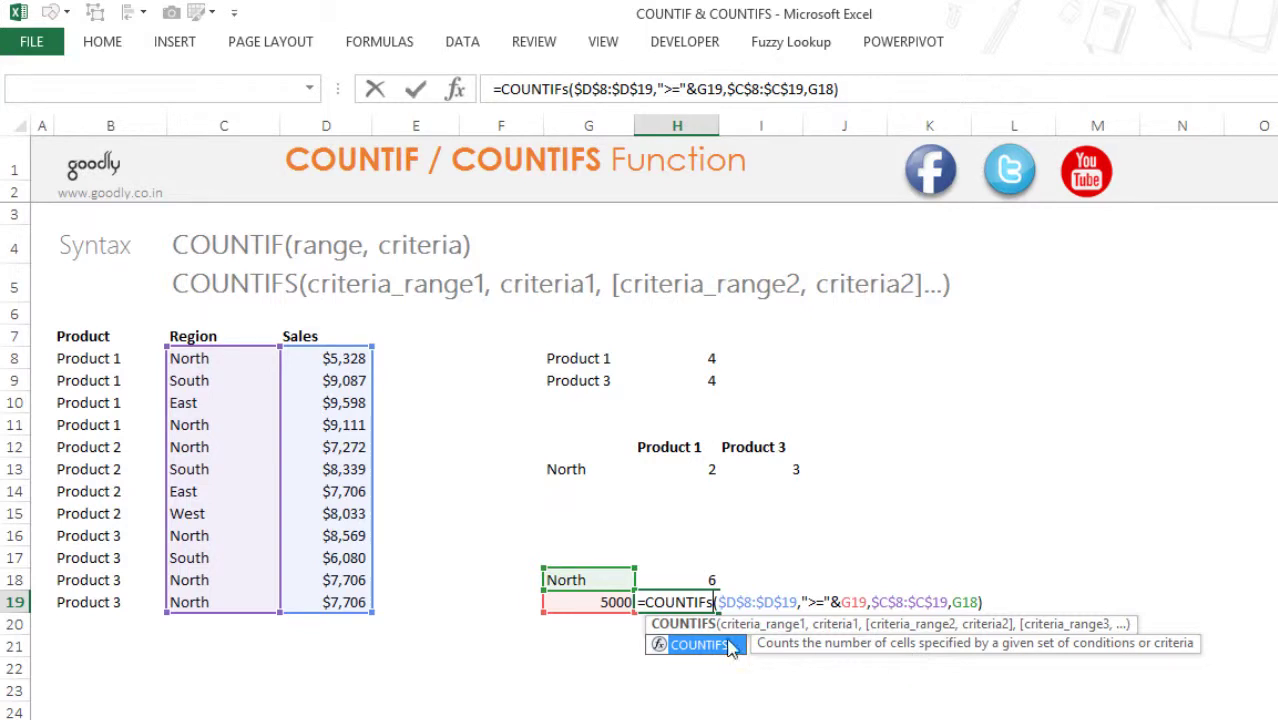
key(Return)
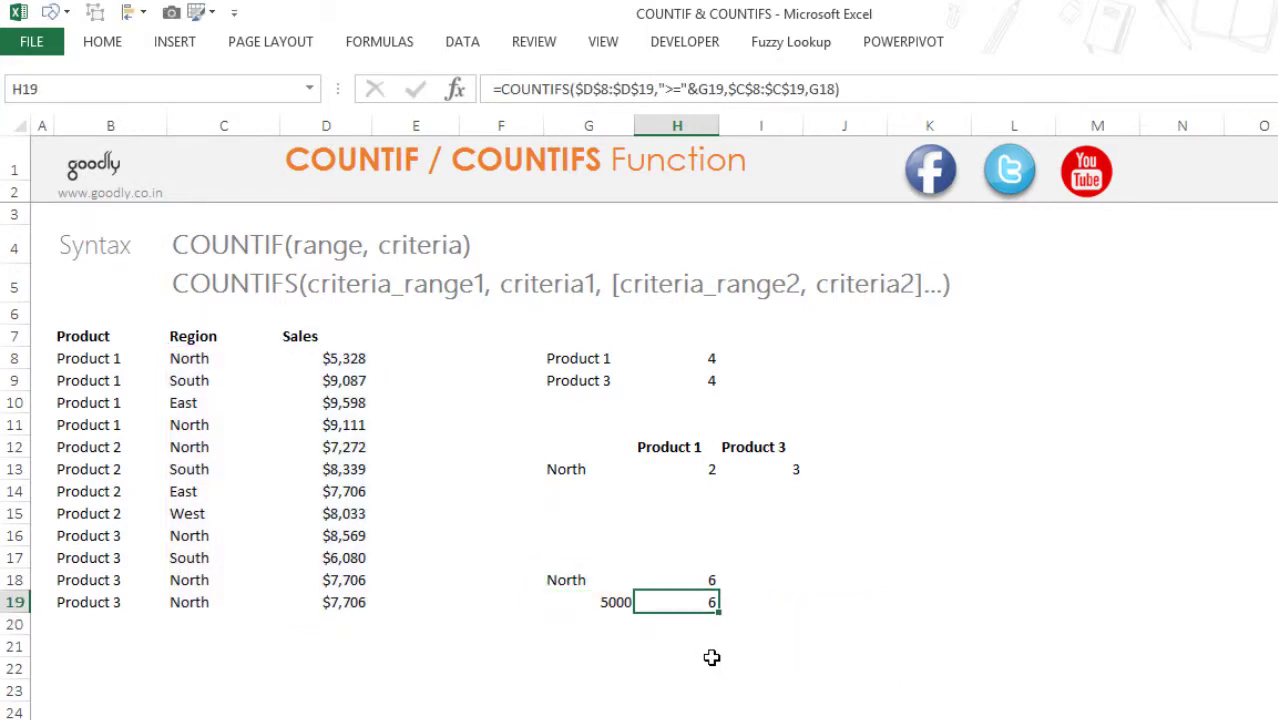